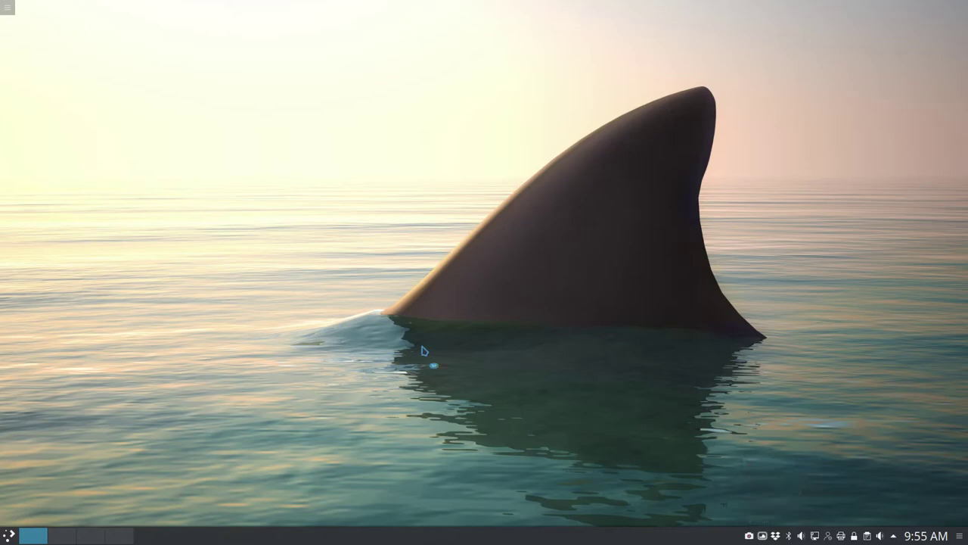
- Open a system-information terminal, center it on screen, then close it
key(super+Return)
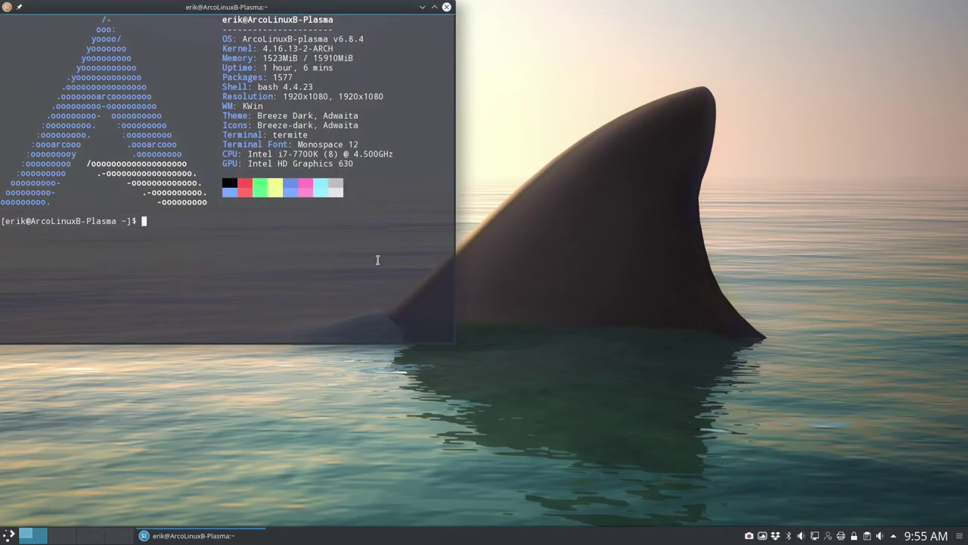
drag(344, 9, 484, 76)
key(super+q)
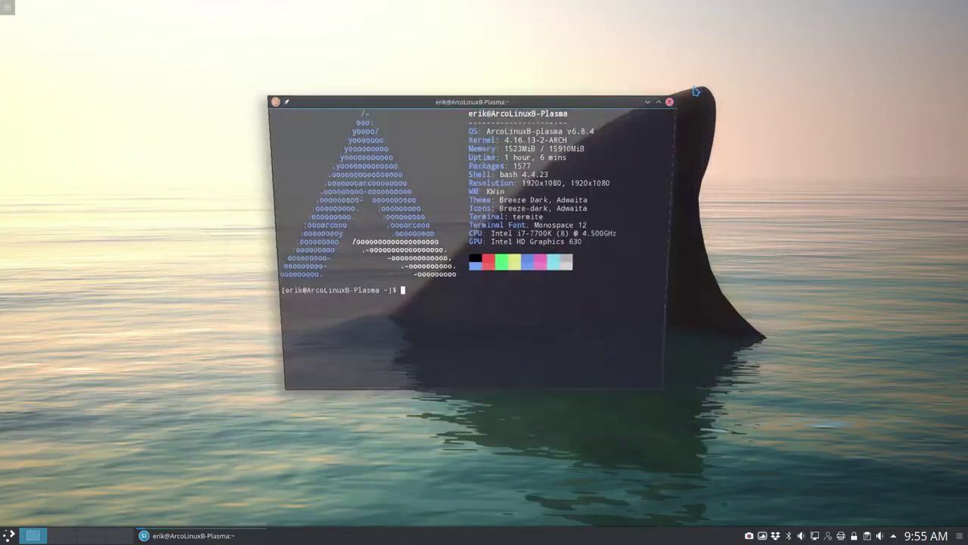
- Rotate the desktop cube to virtual desktop 4, then use the pager for desktop 1
key(ctrl+F11)
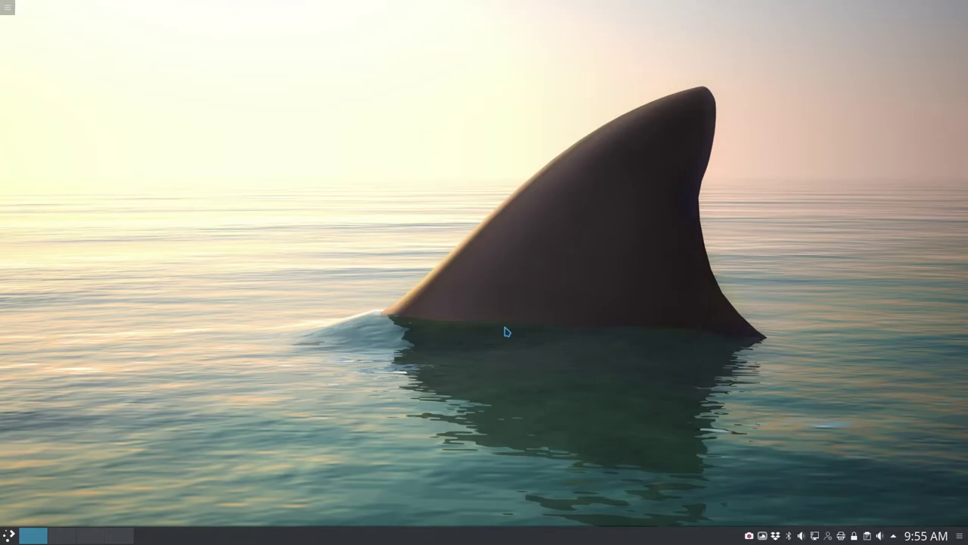
key(ctrl+F11)
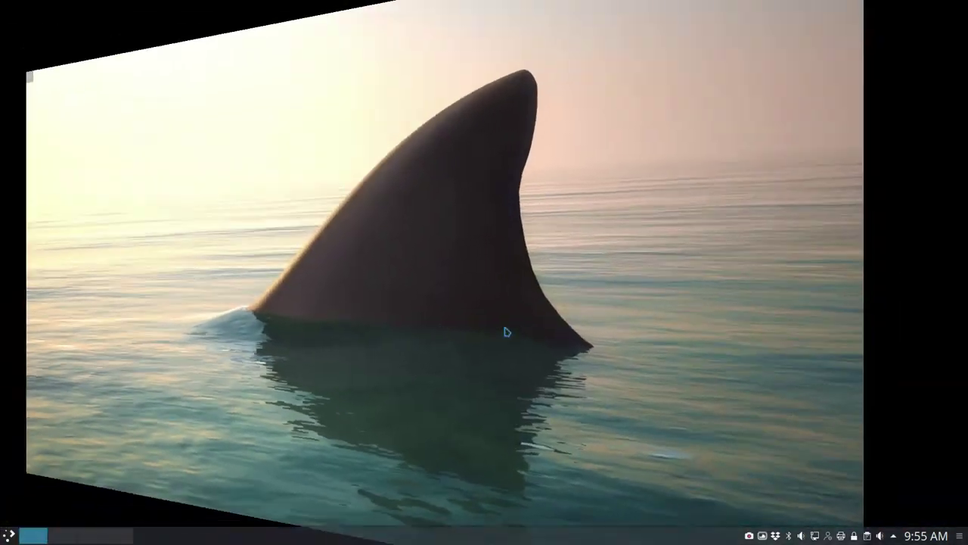
key(Left)
key(Return)
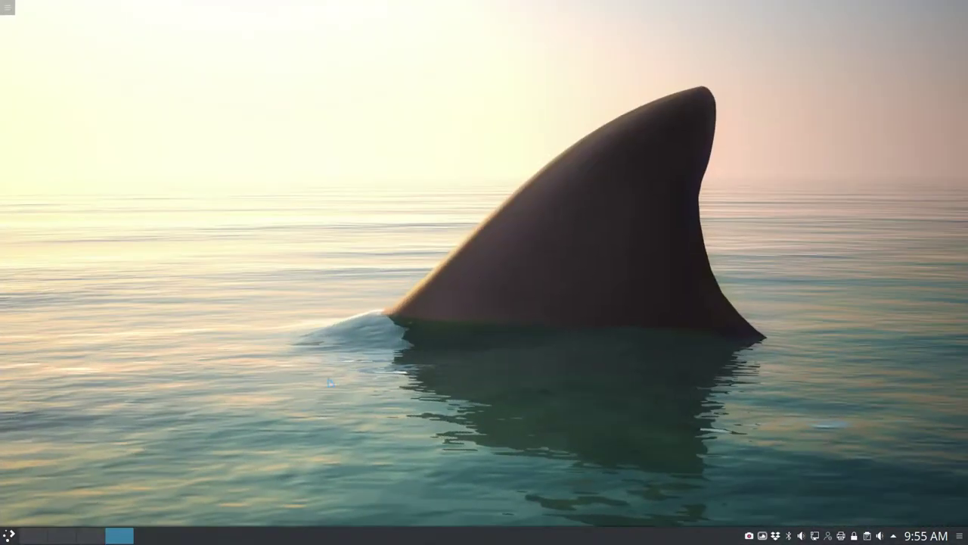
click(30, 537)
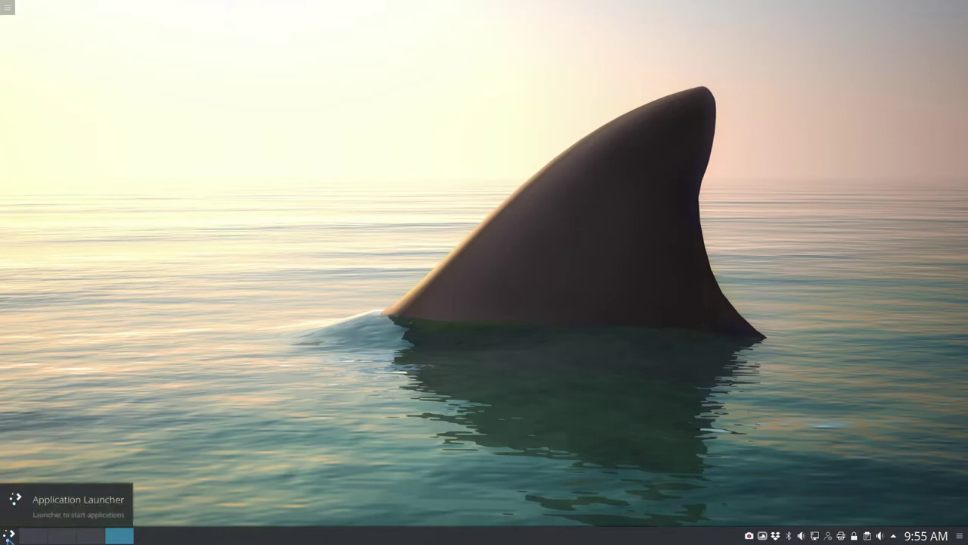
- Browse the Kickoff launcher's Applications list, then reopen it and search for qt5
click(9, 535)
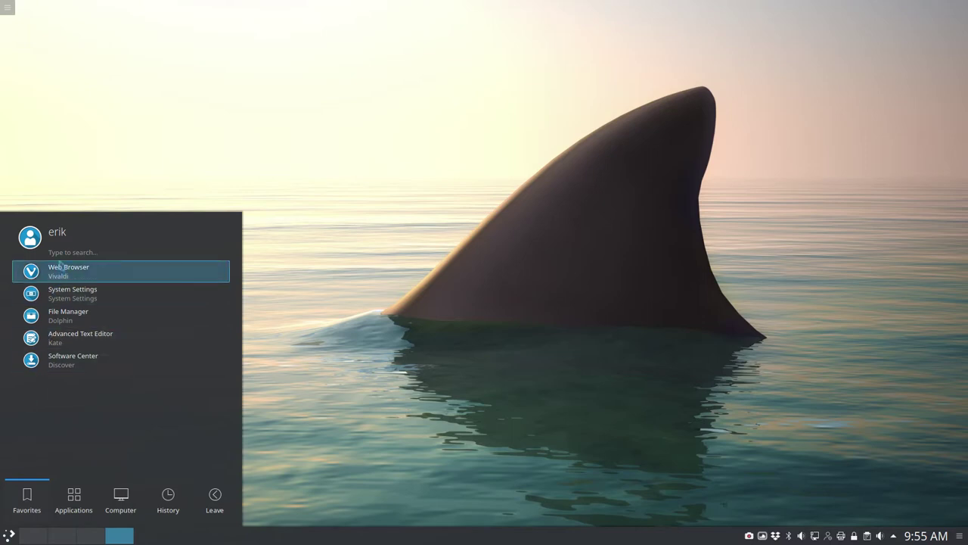
click(74, 522)
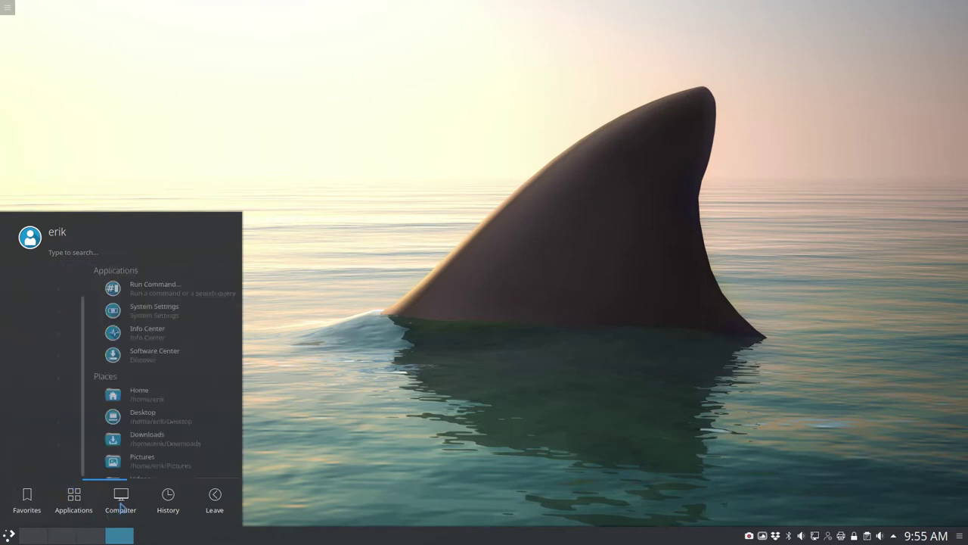
mouse_move(162, 506)
mouse_move(215, 502)
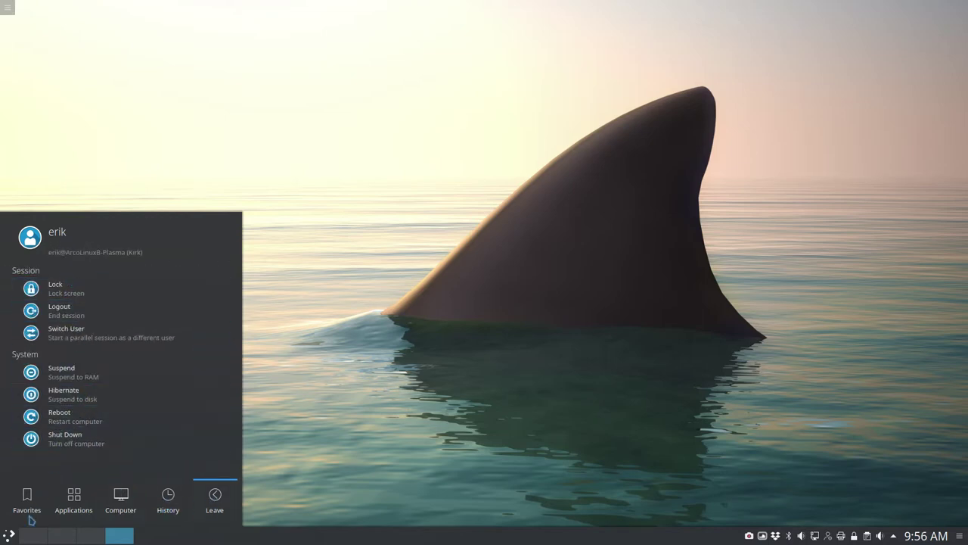
click(9, 537)
click(9, 535)
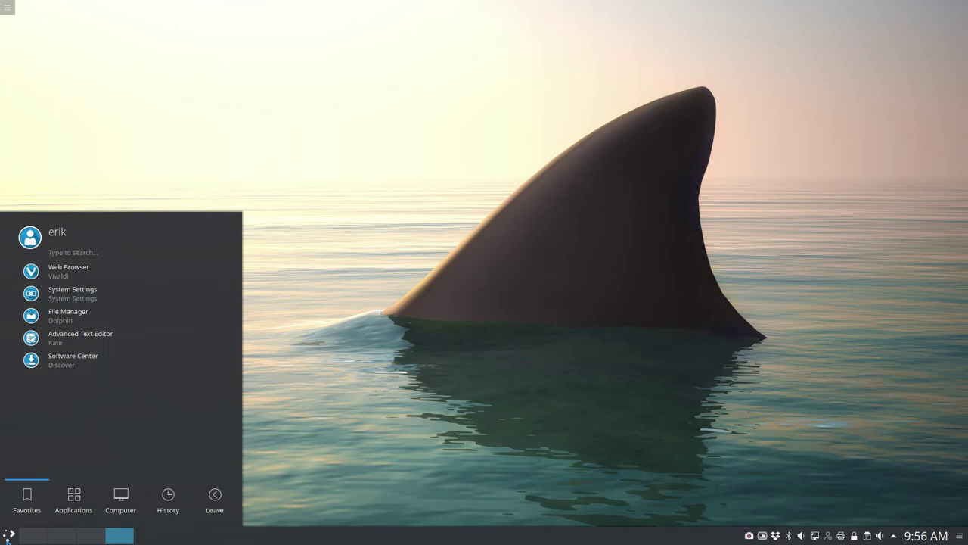
text(qt5)
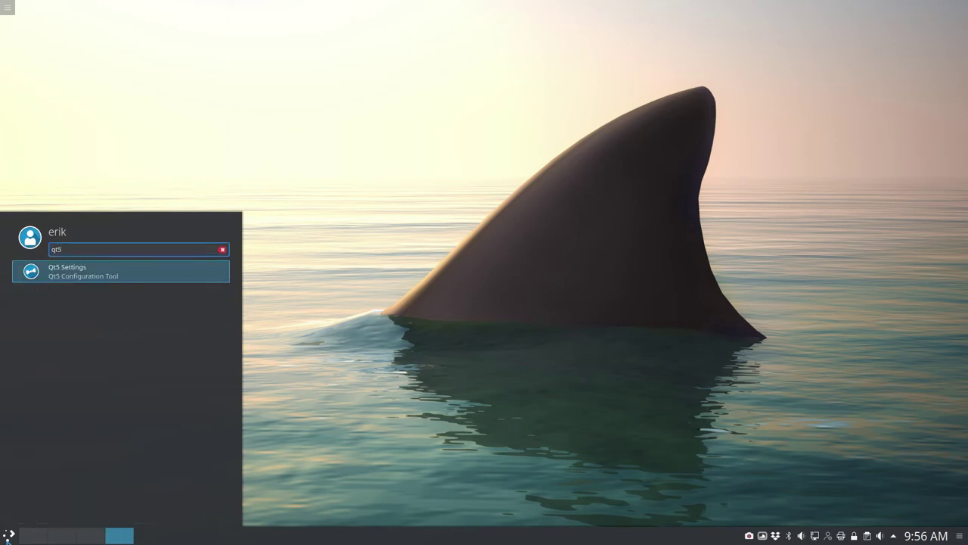
- Launch Qt5 Settings, look over its Icon Theme list, and cancel without applying
click(106, 285)
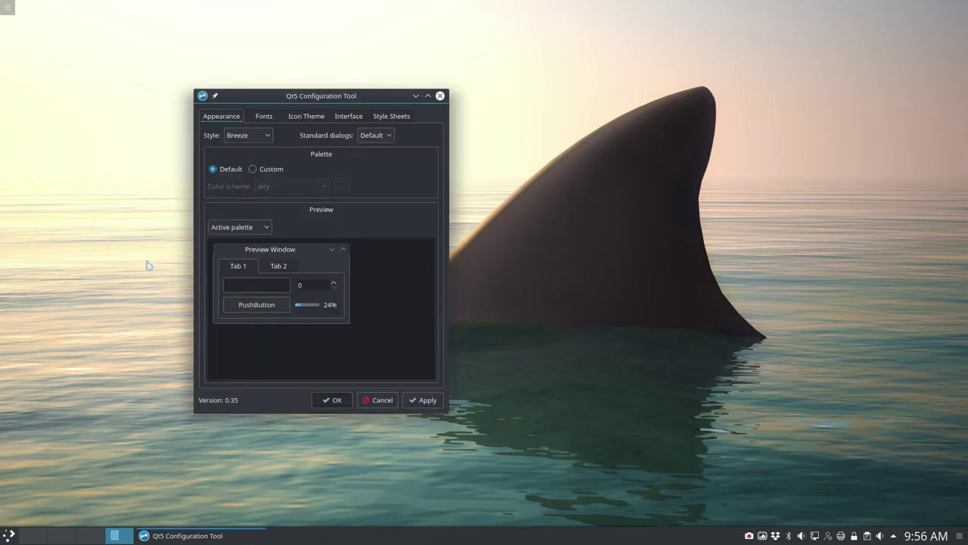
click(311, 115)
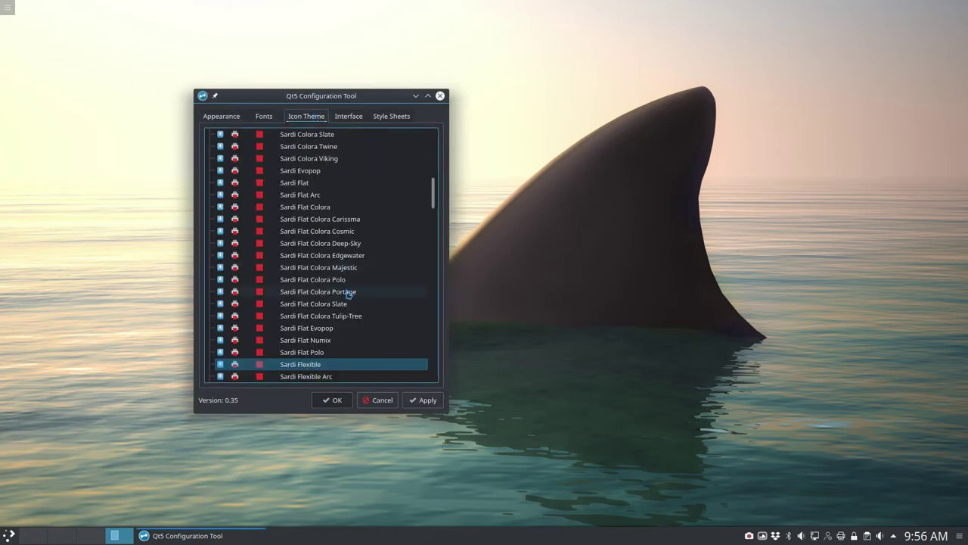
click(377, 401)
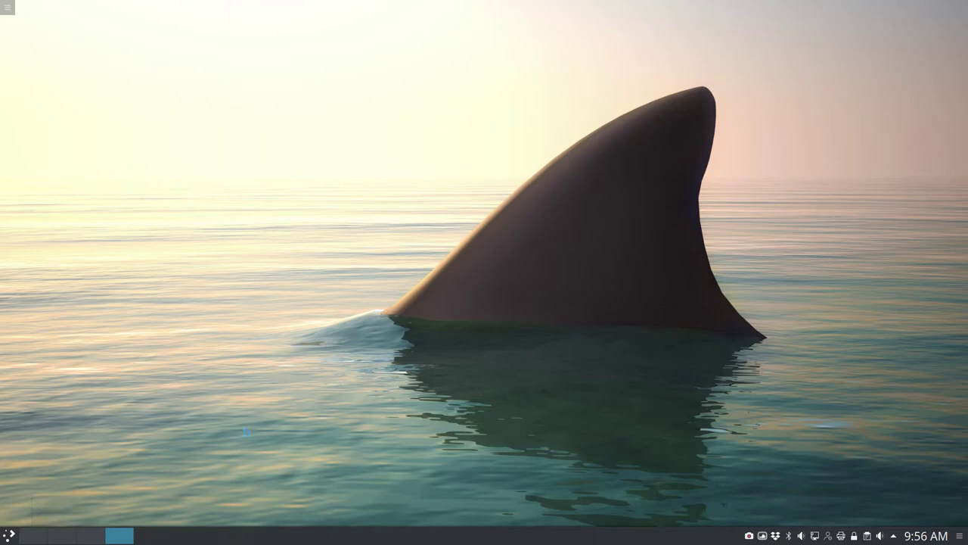
- Open a neofetch terminal with Ctrl+Alt+T and minimize it to the taskbar
key(ctrl+alt+t)
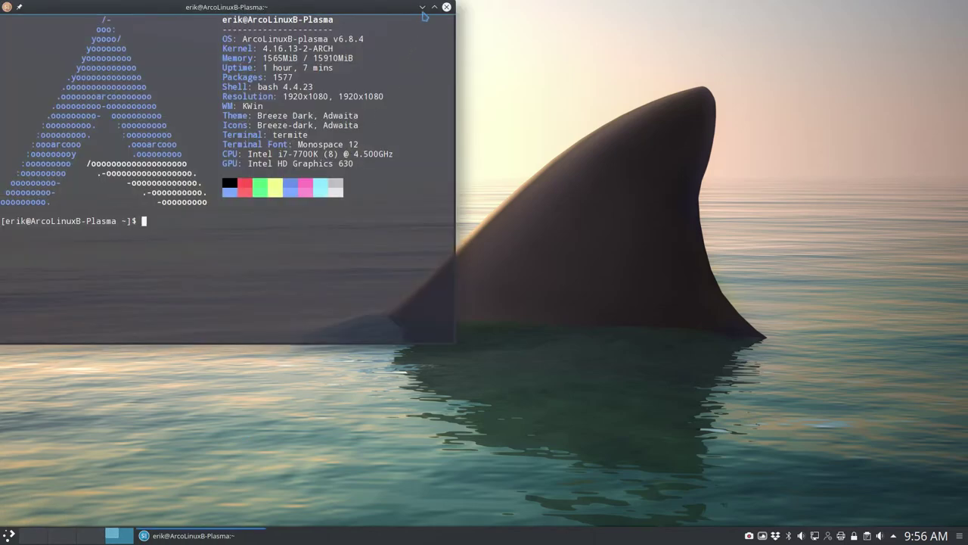
click(422, 7)
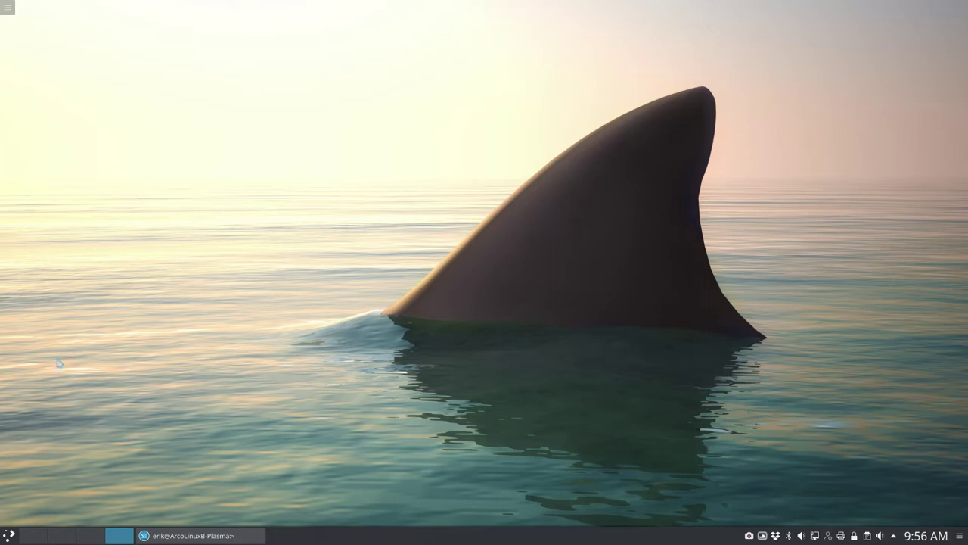
- Launch System Settings from the launcher and go to the Workspace Theme page
click(7, 533)
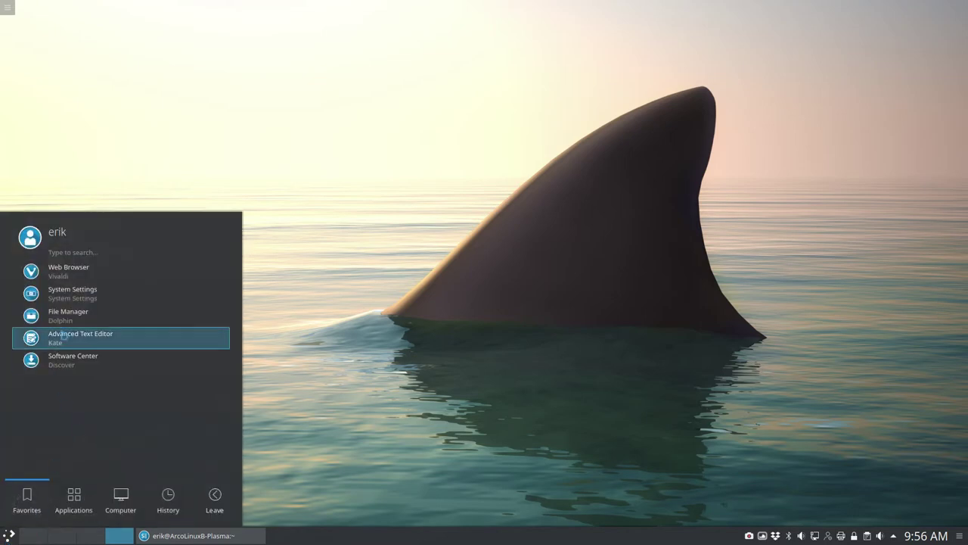
click(57, 297)
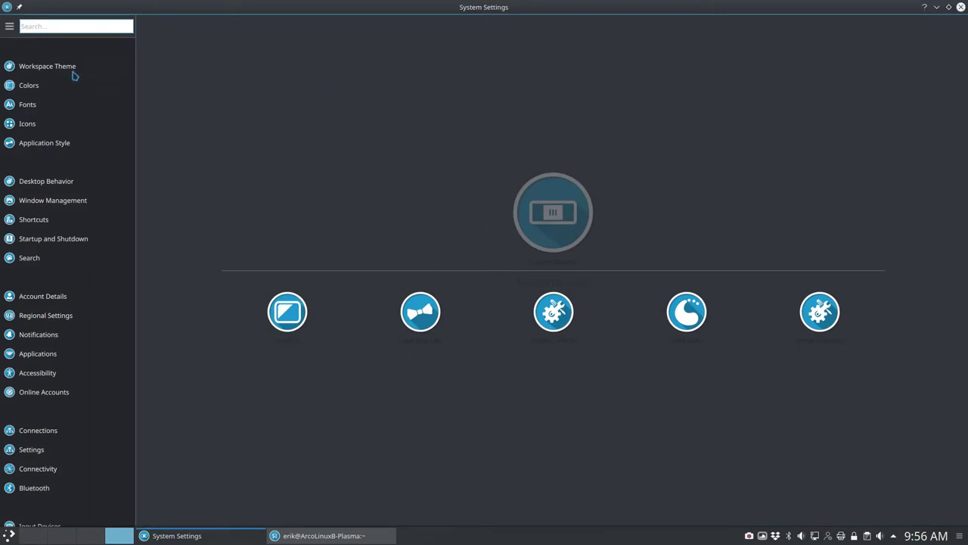
click(47, 67)
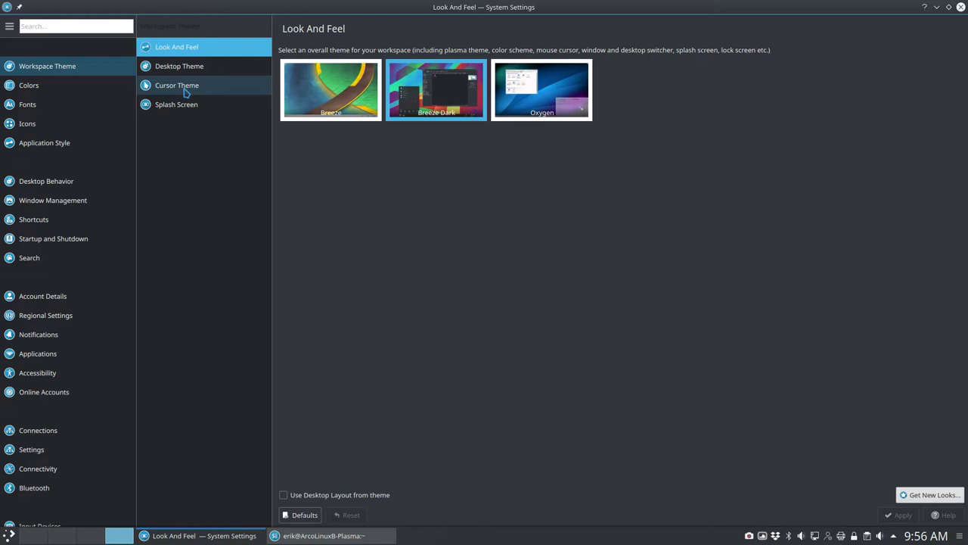
- Step through the Colors, Fonts, Icons and Application Style pages in System Settings
click(67, 93)
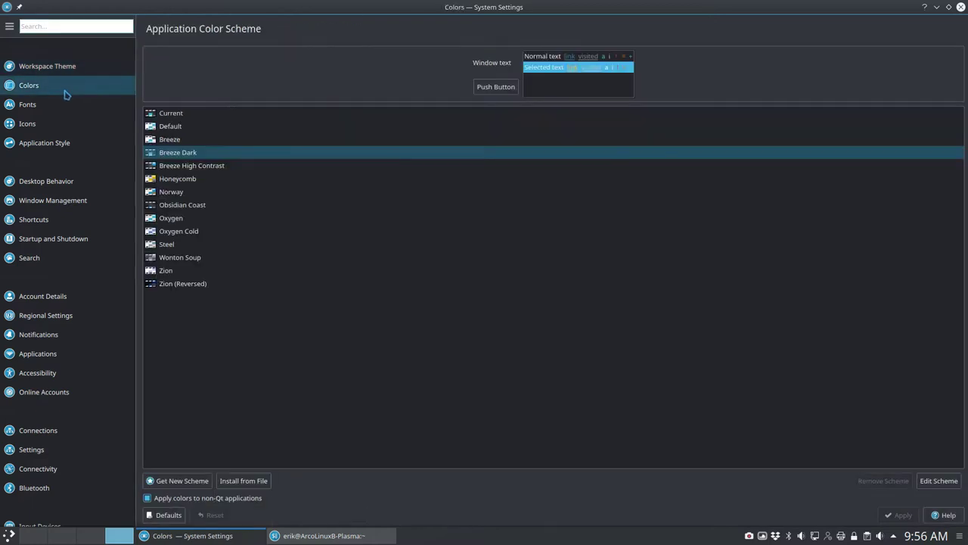
click(62, 112)
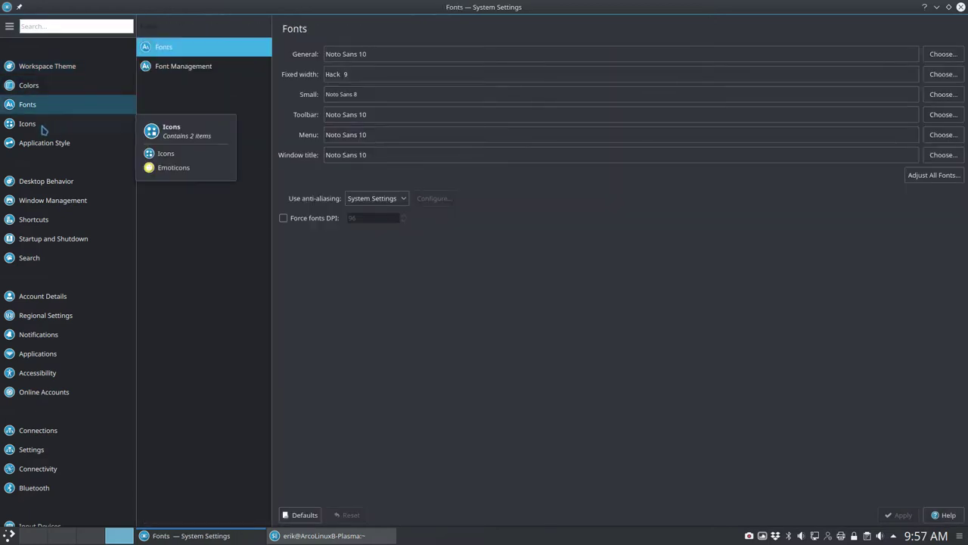
click(44, 126)
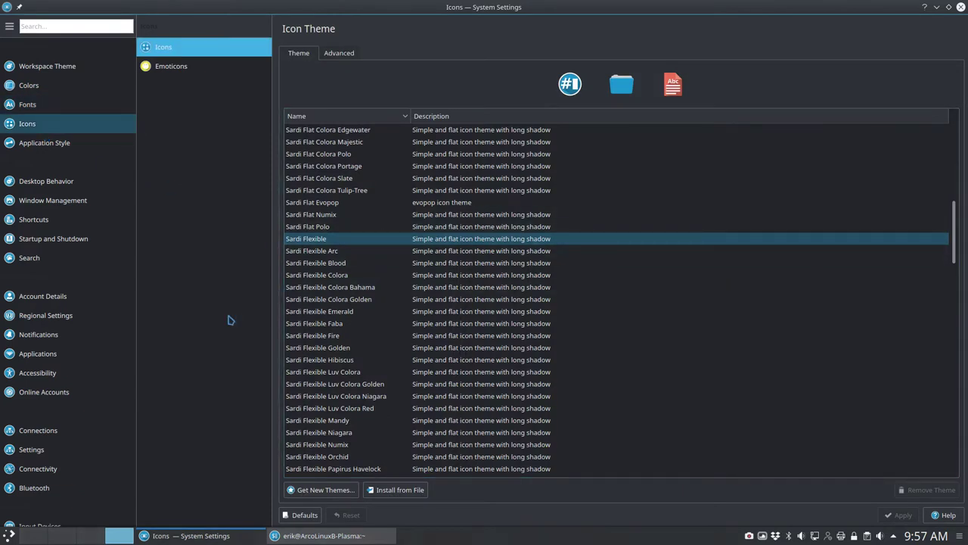
click(41, 146)
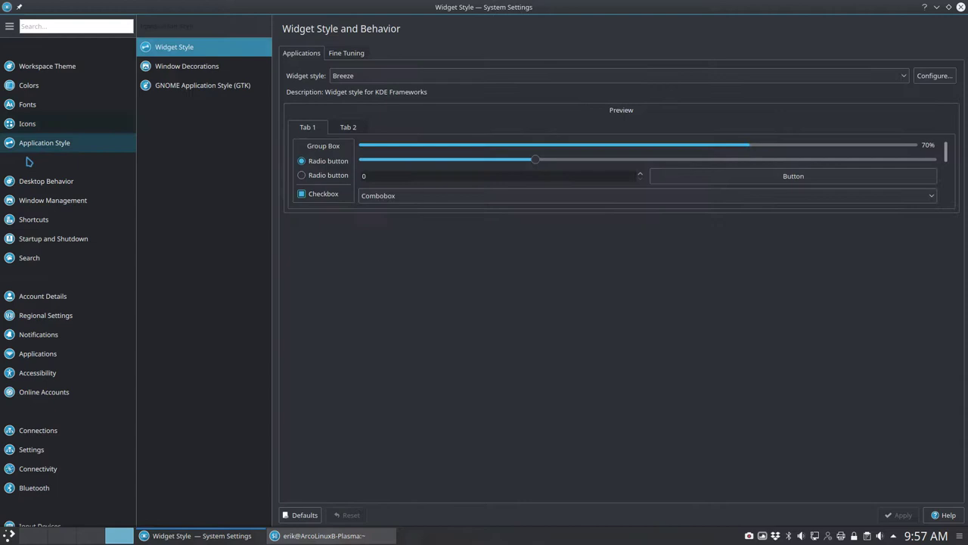
- Look over the widget style fine-tuning, Window Decorations and GTK style pages
click(342, 54)
click(186, 68)
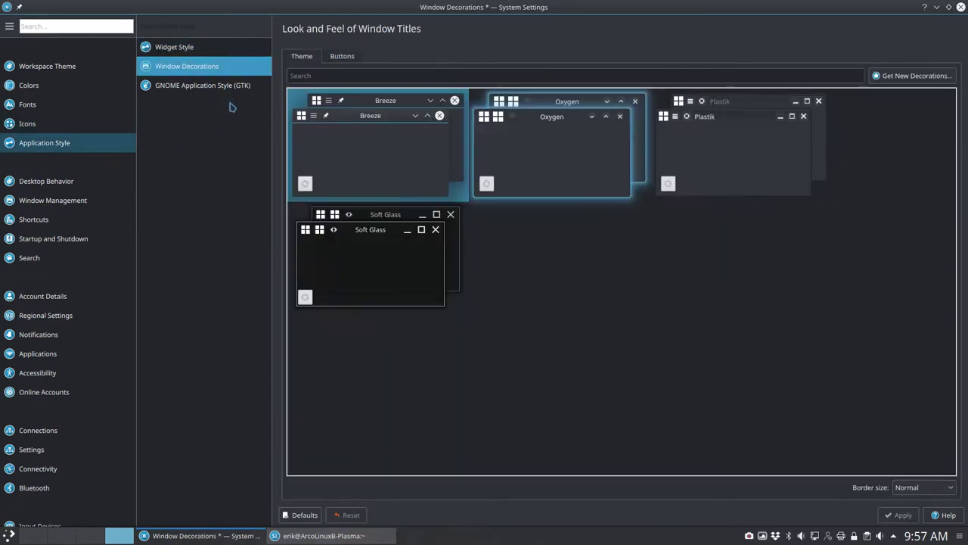
click(214, 84)
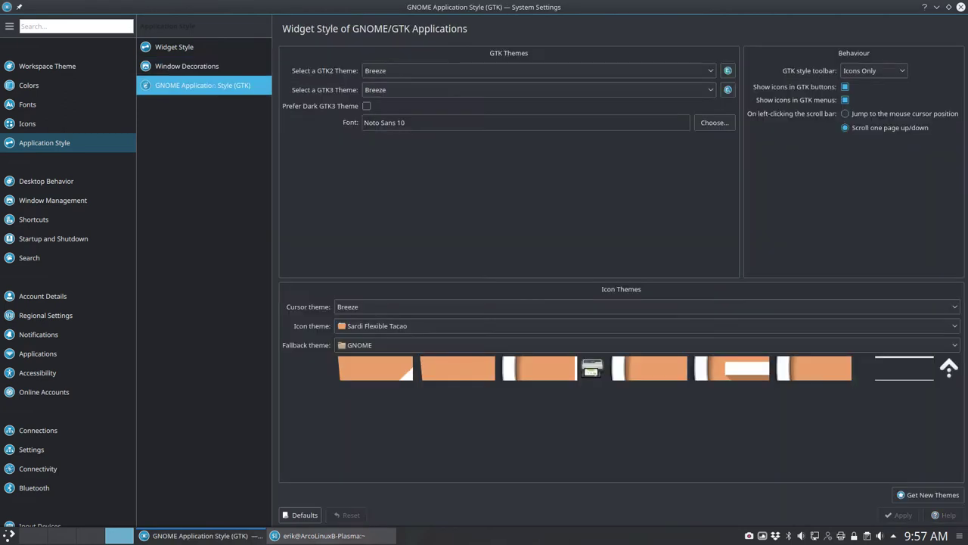
click(216, 67)
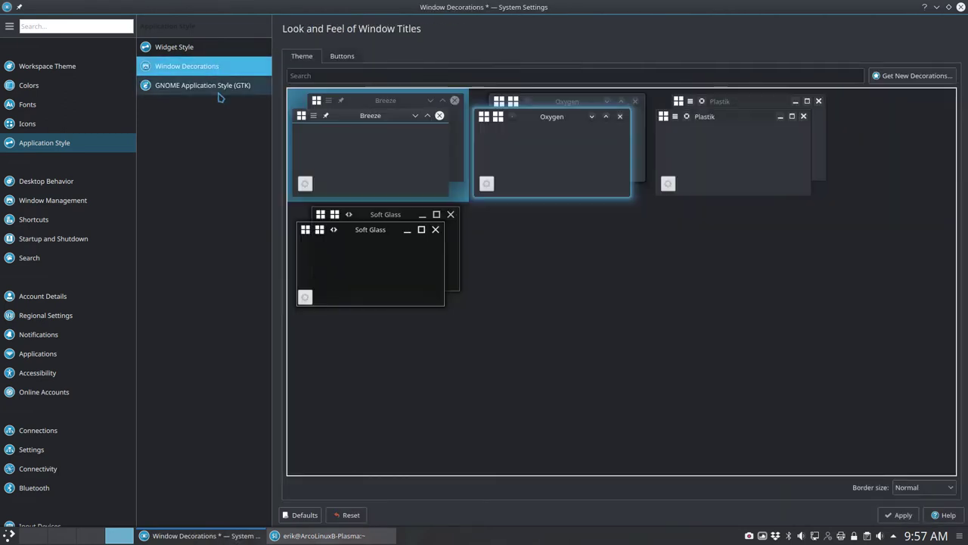
click(218, 92)
click(198, 67)
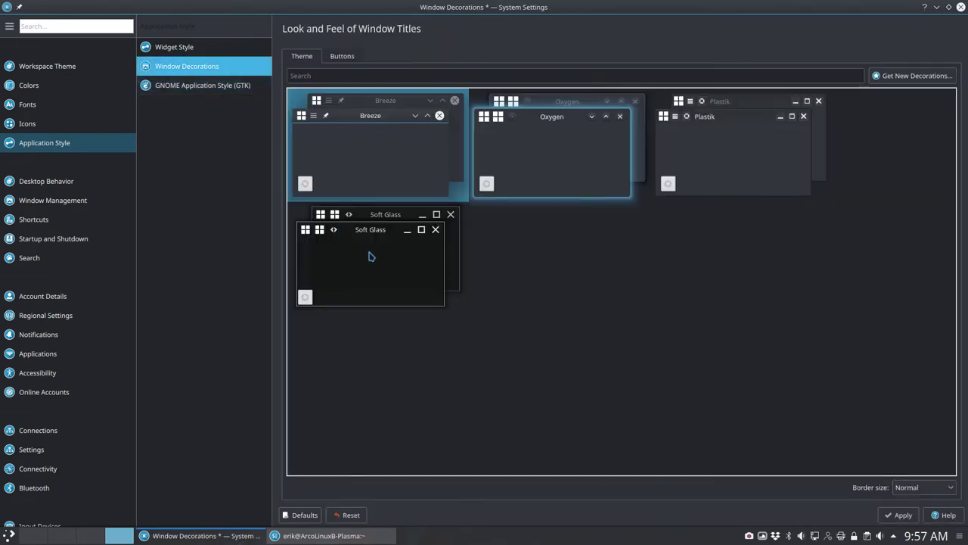
- Apply Soft Glass as the window decoration, then unmaximize and re-maximize the window
click(371, 256)
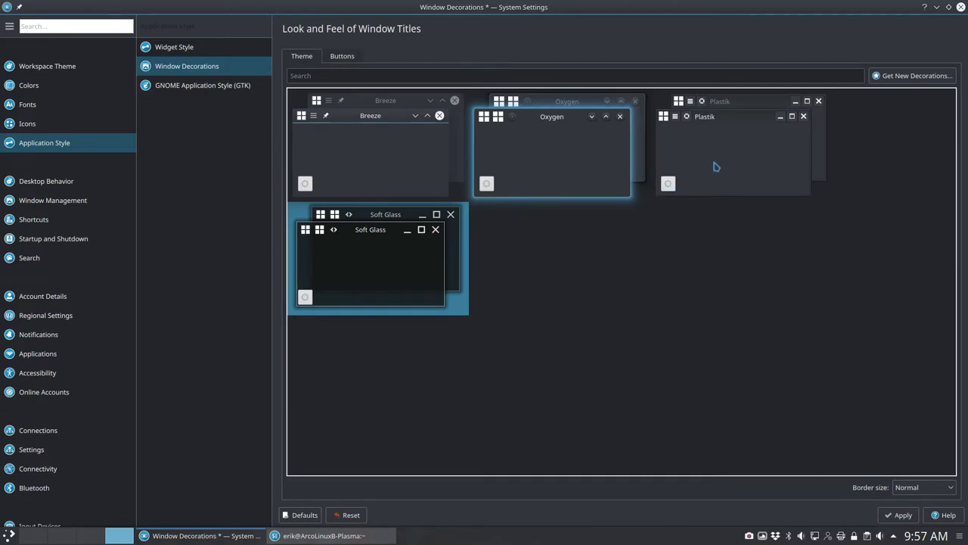
click(897, 514)
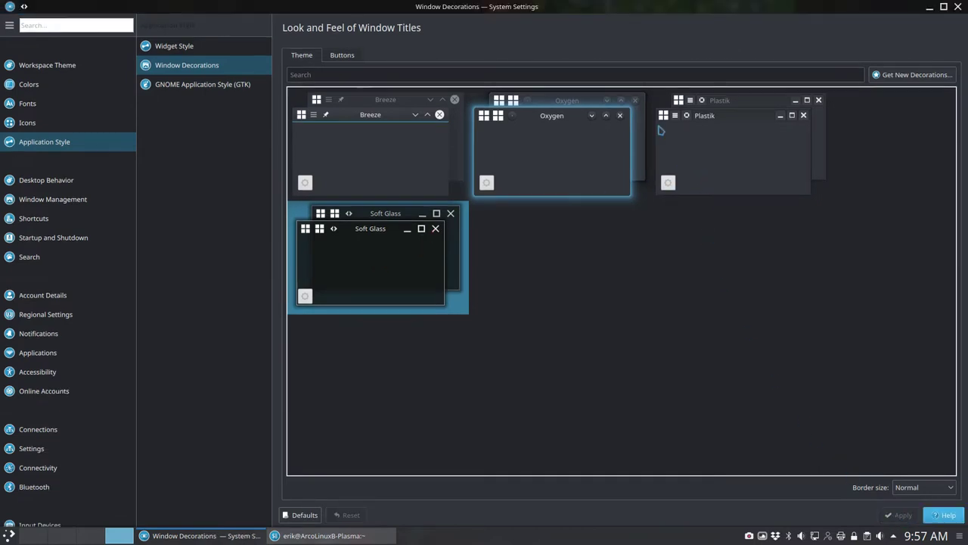
drag(547, 8, 479, 112)
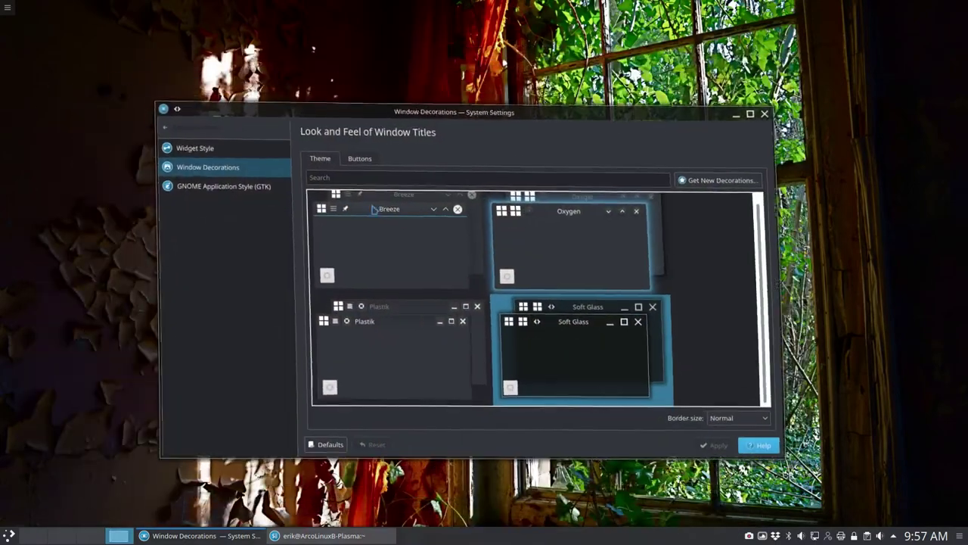
double_click(242, 114)
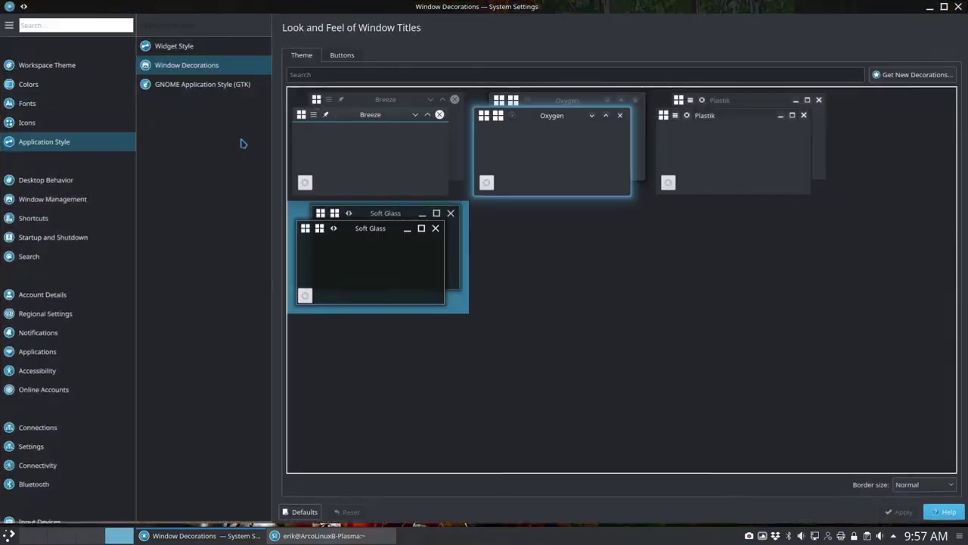
- Open Desktop Behavior's Desktop Effects list and scroll through it, Alt+Tabbing away and back
click(69, 182)
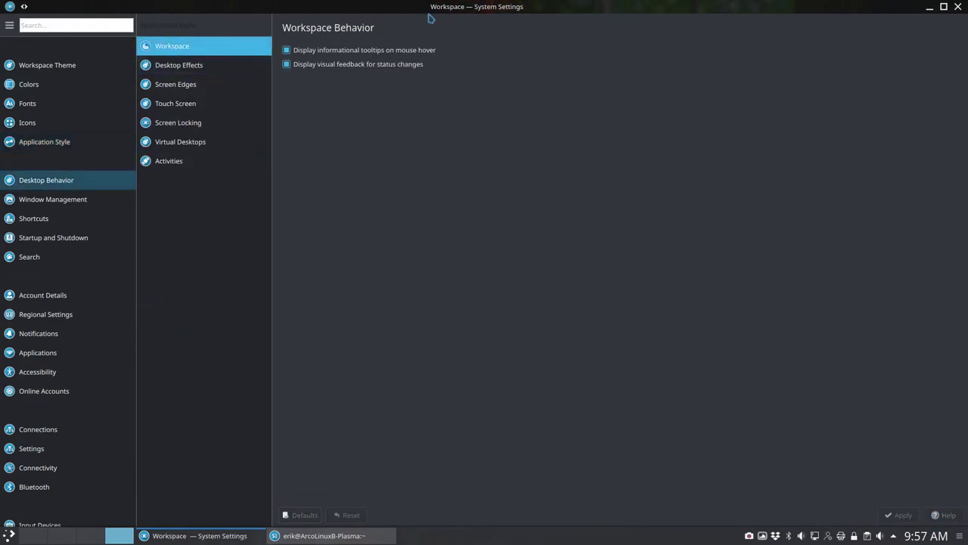
click(203, 65)
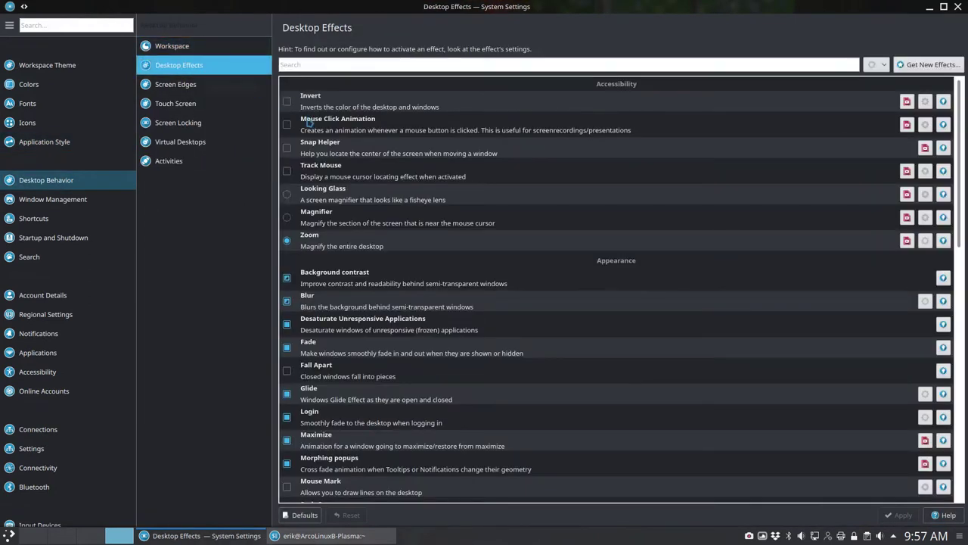
scroll(354, 263, down, 3)
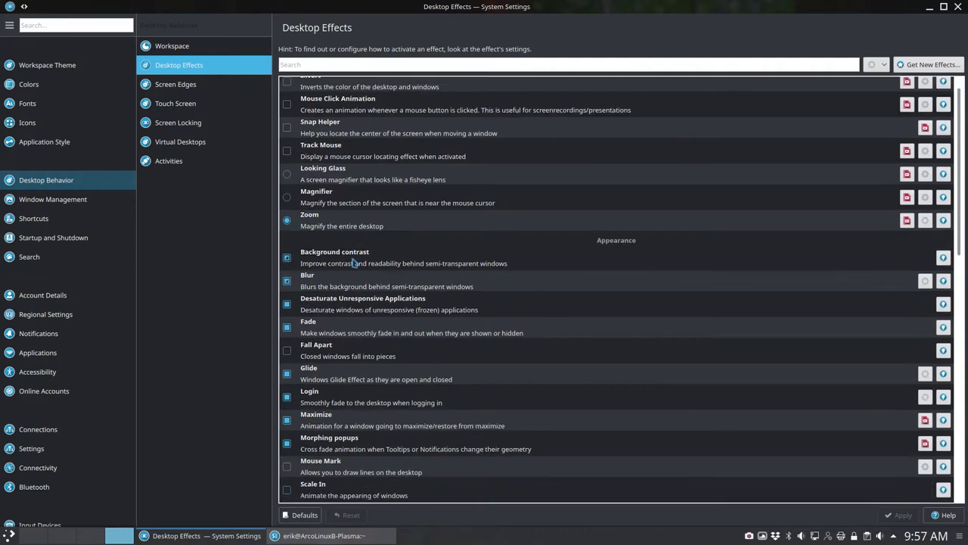
scroll(354, 263, down, 5)
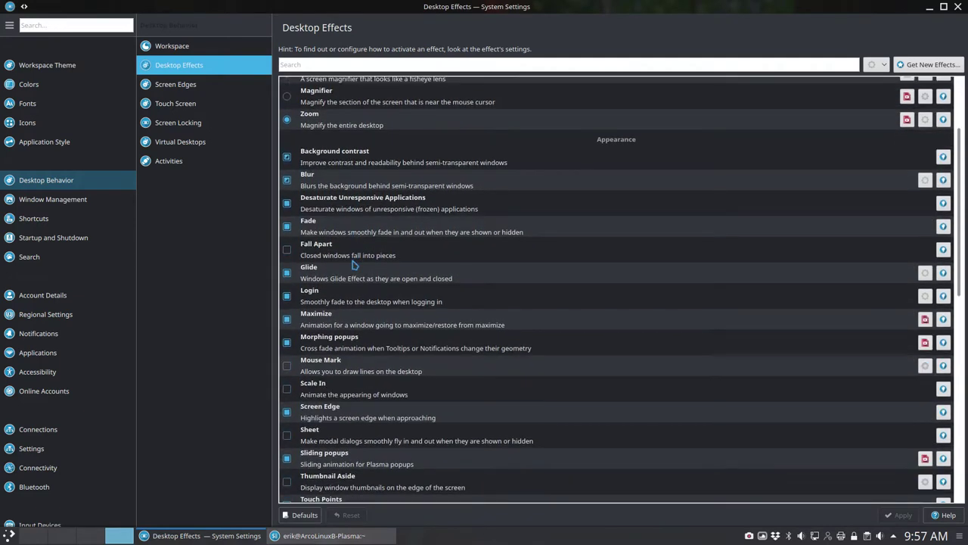
scroll(354, 263, down, 1)
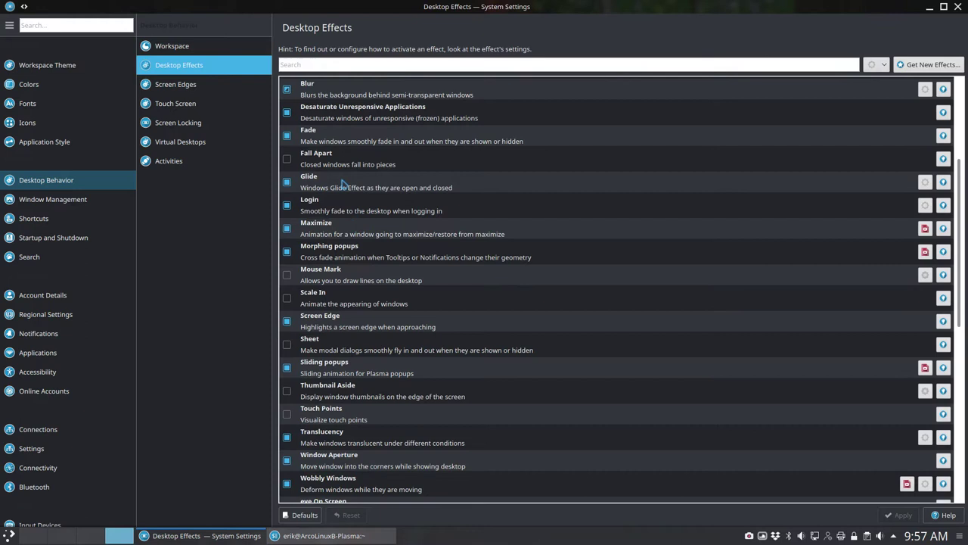
key(alt+Tab)
key(alt+Tab)
key(alt+Tab)
key(alt+Tab)
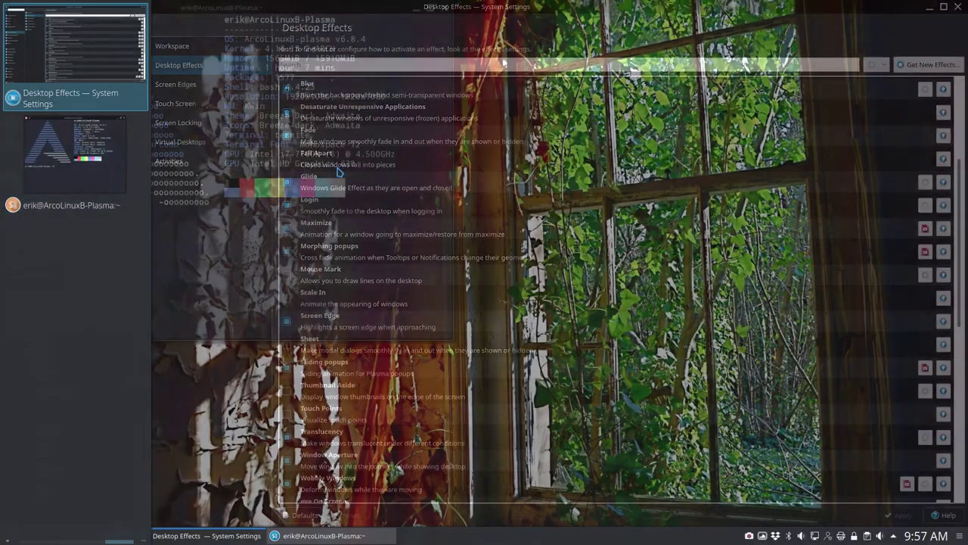
key(alt+Tab)
key(alt+Tab)
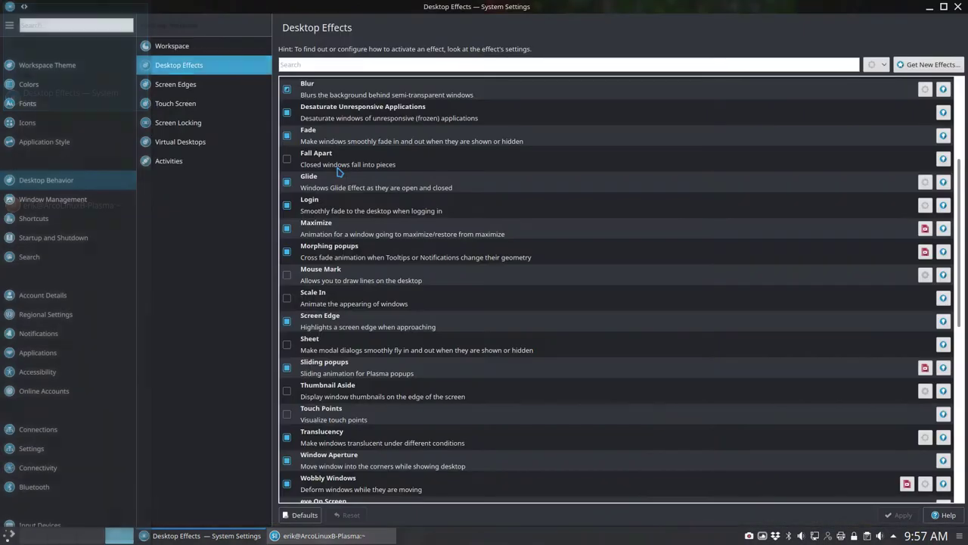
- Keep scrolling through effects like Wobbly Windows and Magic Lamp, unmaximizing and re-maximizing the window
scroll(311, 261, down, 3)
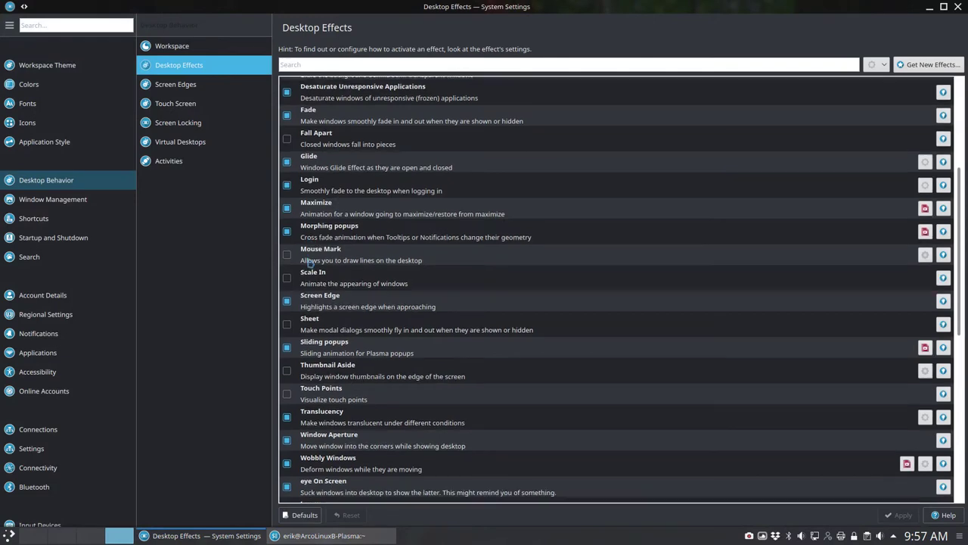
scroll(313, 304, down, 3)
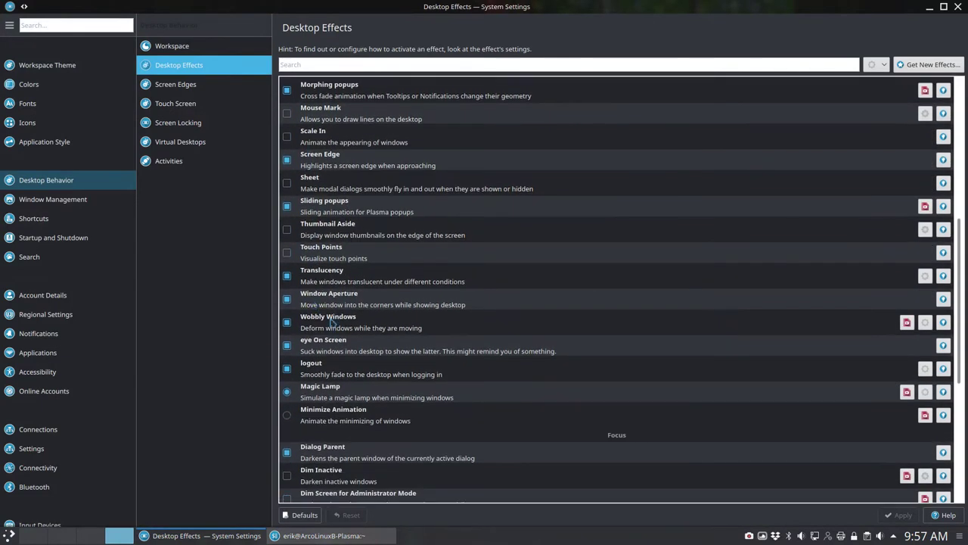
scroll(341, 330, down, 1)
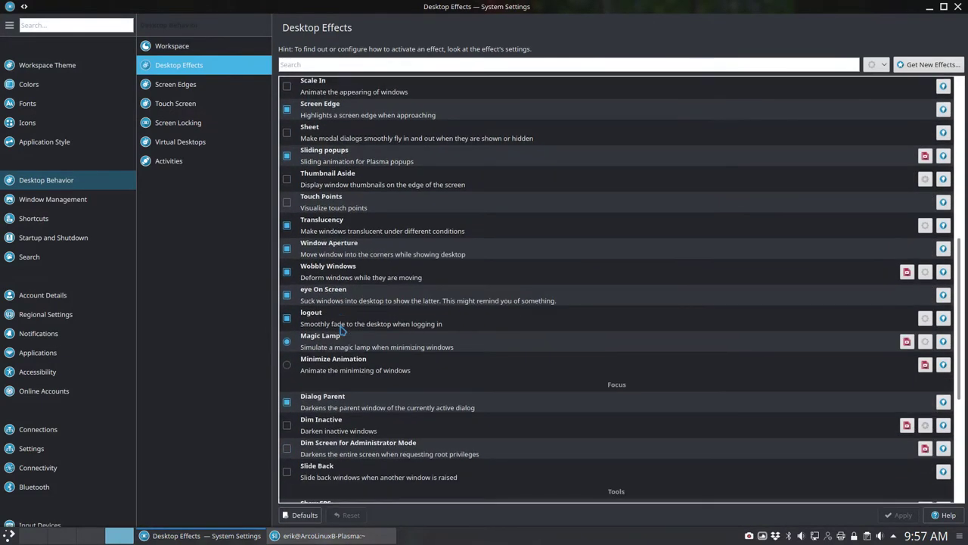
drag(436, 15, 417, 89)
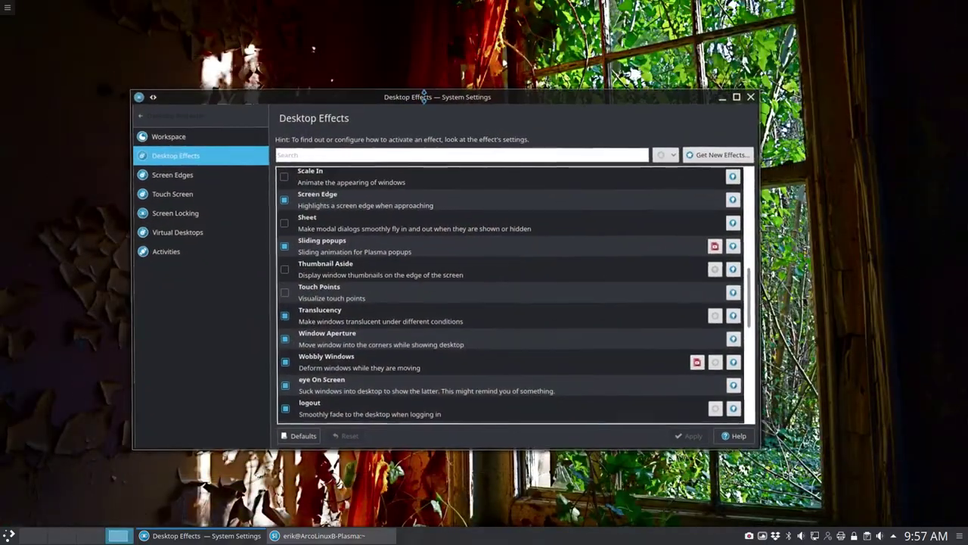
double_click(420, 96)
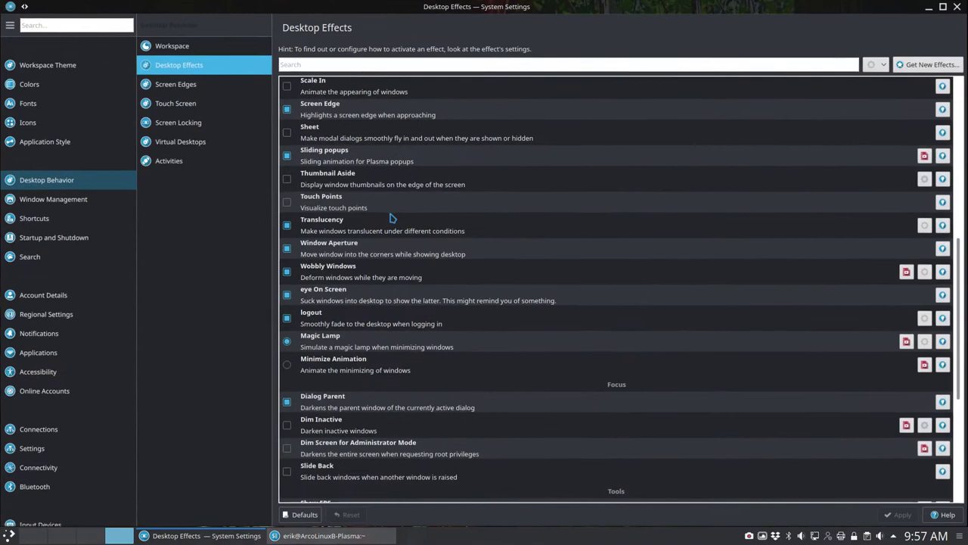
scroll(371, 322, down, 1)
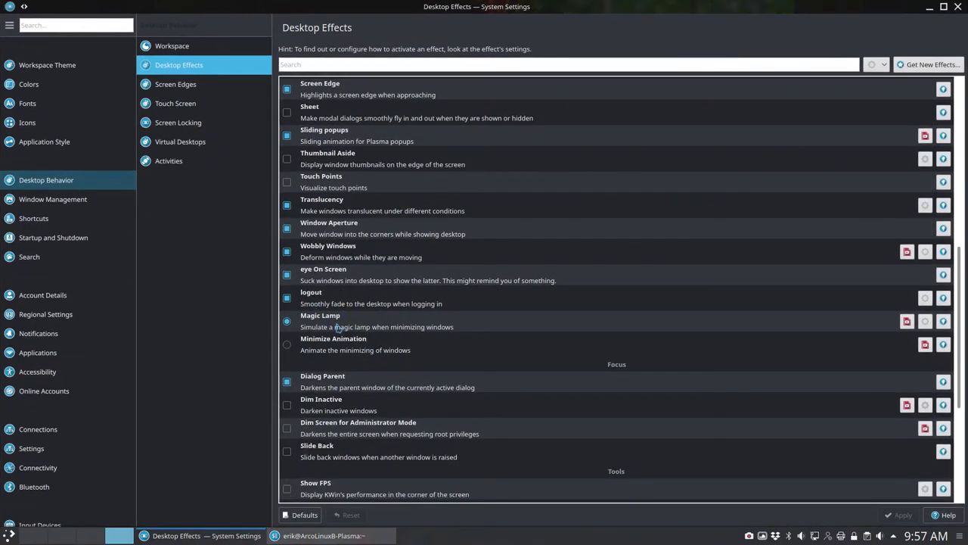
scroll(340, 356, down, 5)
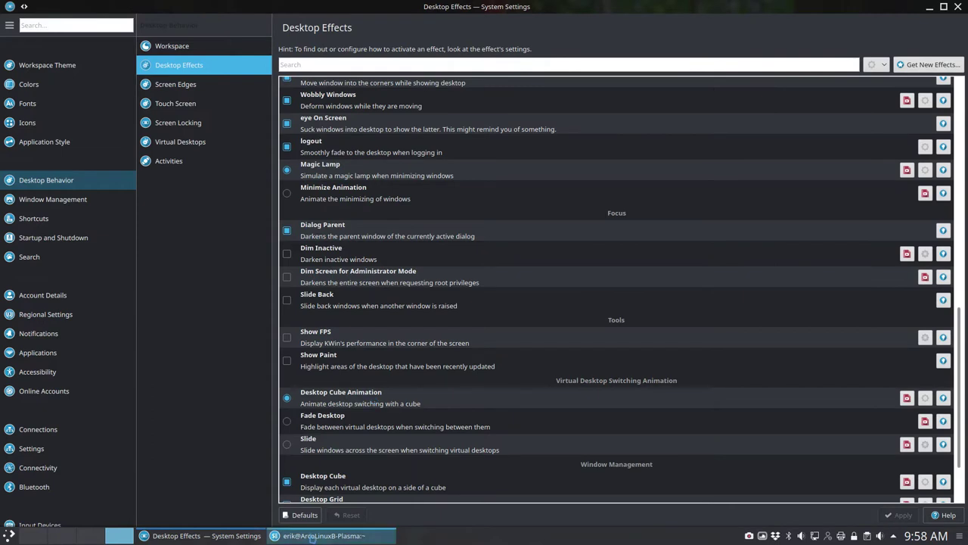
- View Window Behavior's Titlebar Actions, Window Actions, Moving and Advanced tabs
click(68, 205)
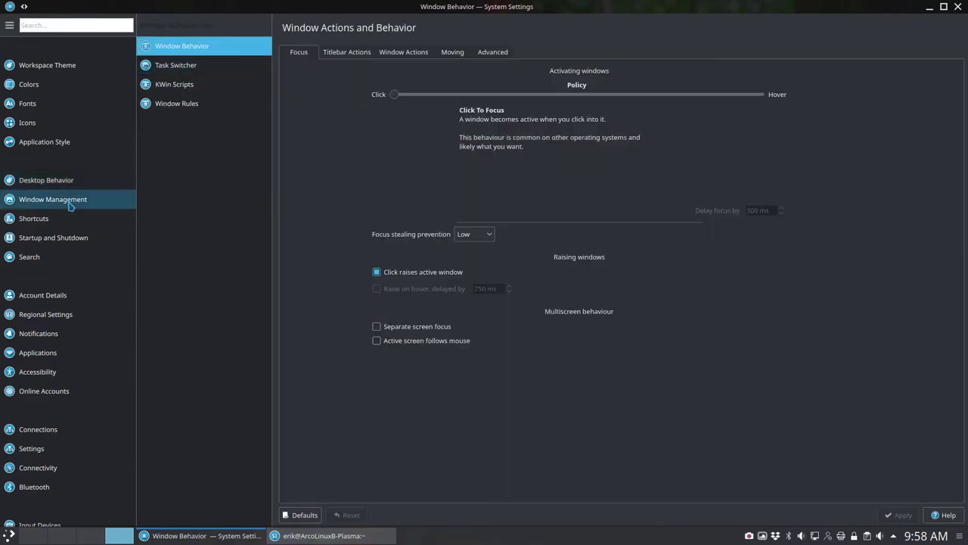
click(357, 50)
click(404, 53)
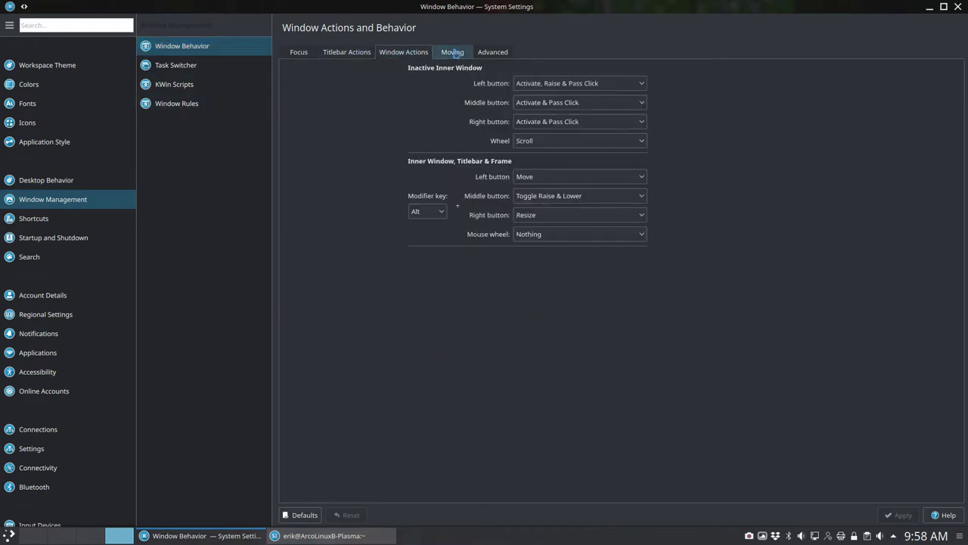
click(455, 53)
click(492, 54)
- Browse Task Switcher, KWin Scripts and Window Rules, then go to Shortcuts
click(191, 68)
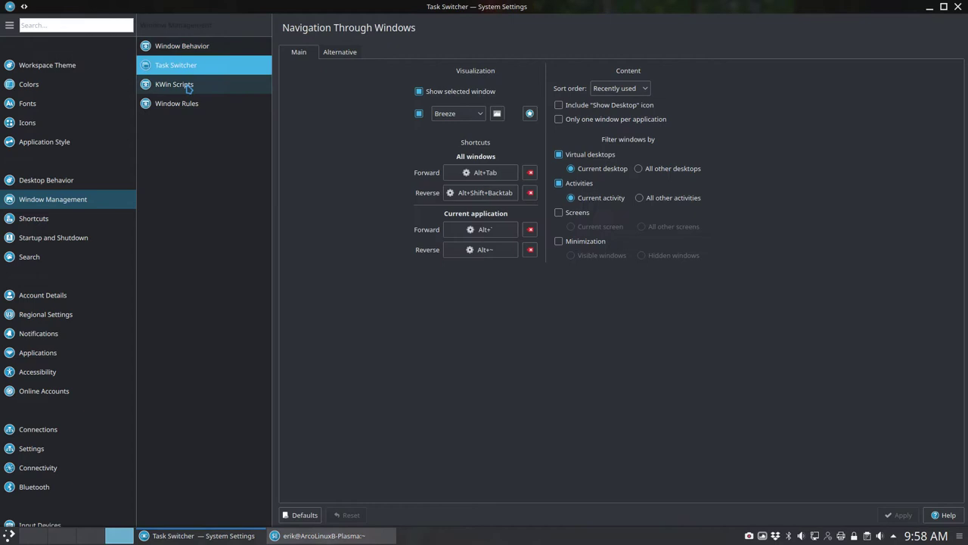
click(186, 89)
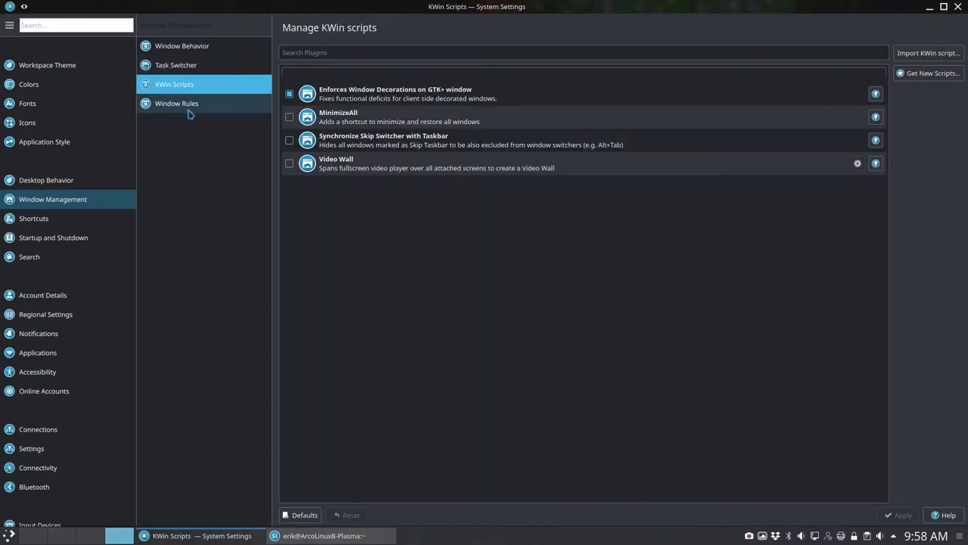
click(189, 113)
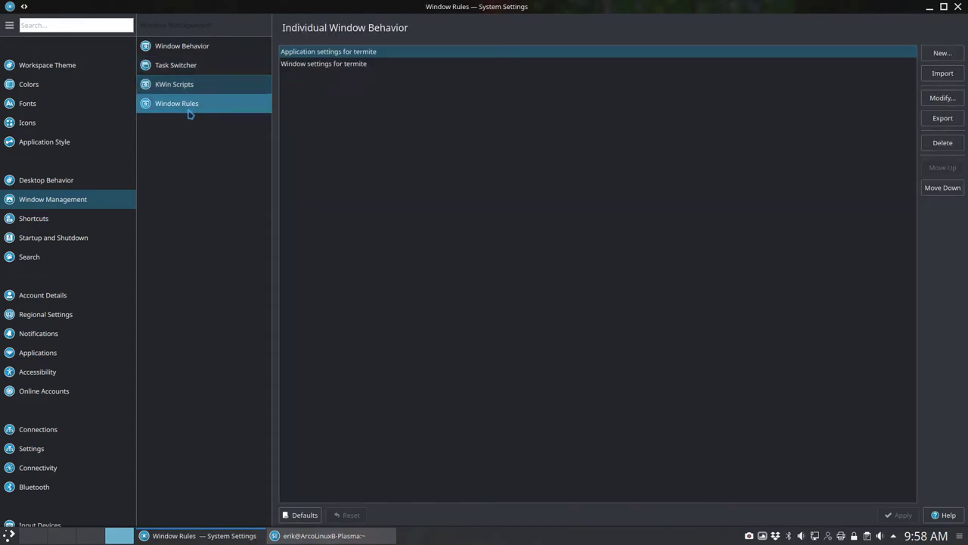
click(48, 221)
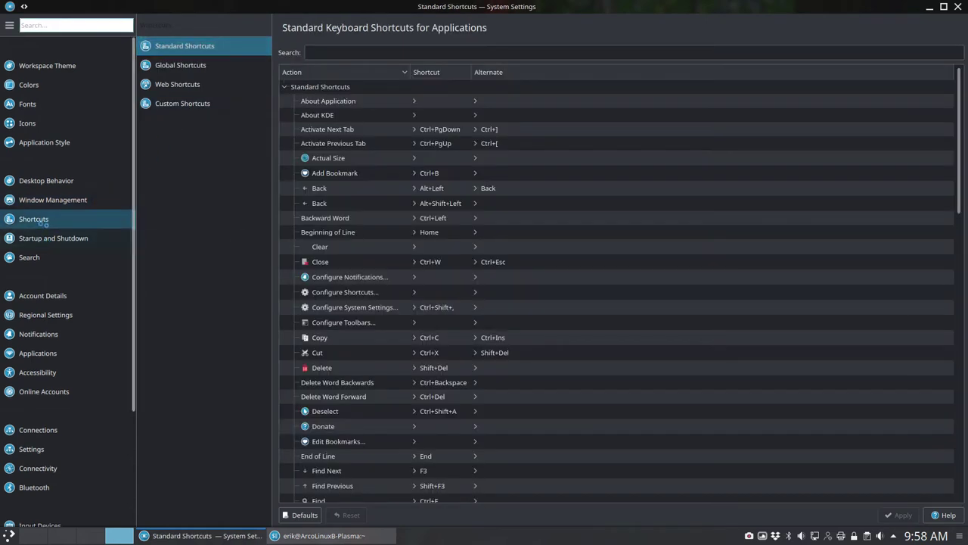
- Unmaximize the System Settings window and move it around the desktop
drag(813, 14, 488, 104)
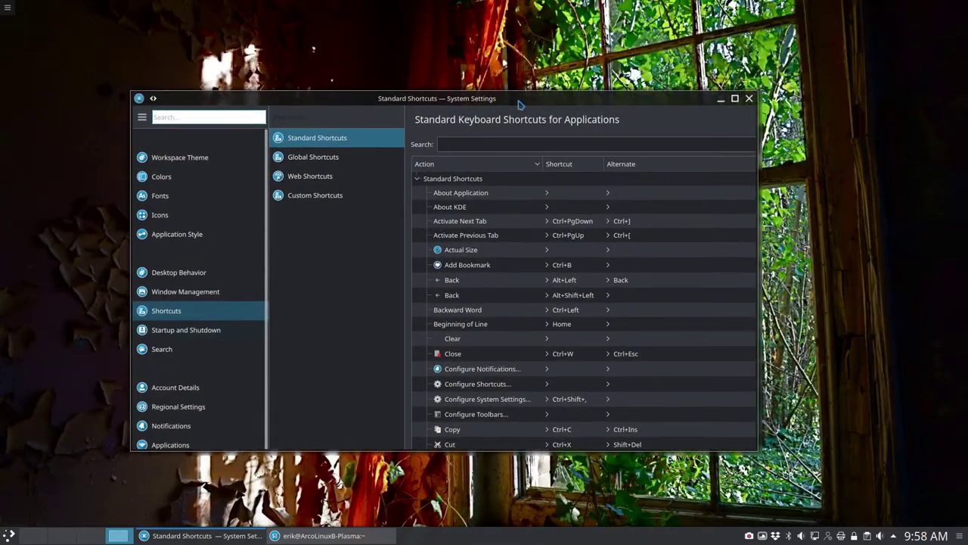
drag(477, 106, 513, 139)
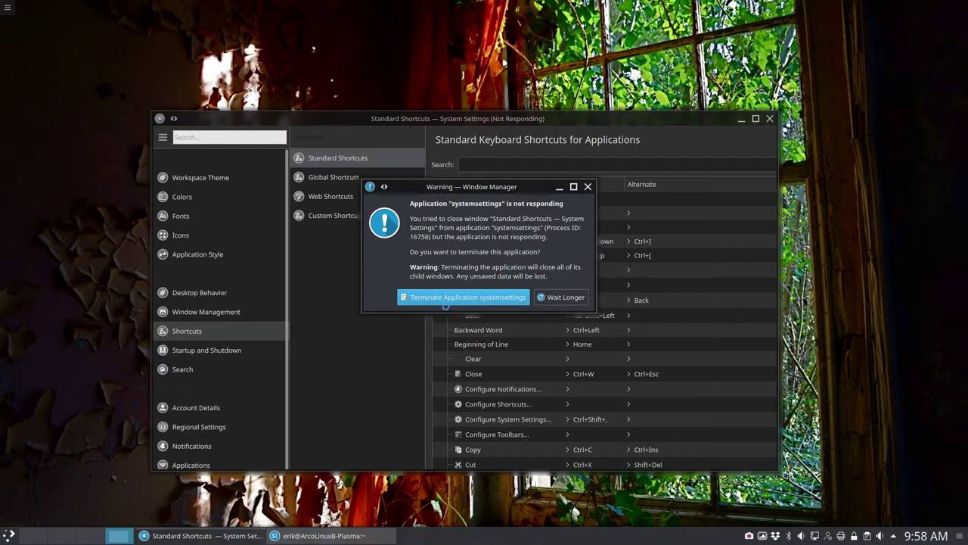
- Force-quit the hung System Settings, reopen it on the Notifications page, and minimize it
click(490, 304)
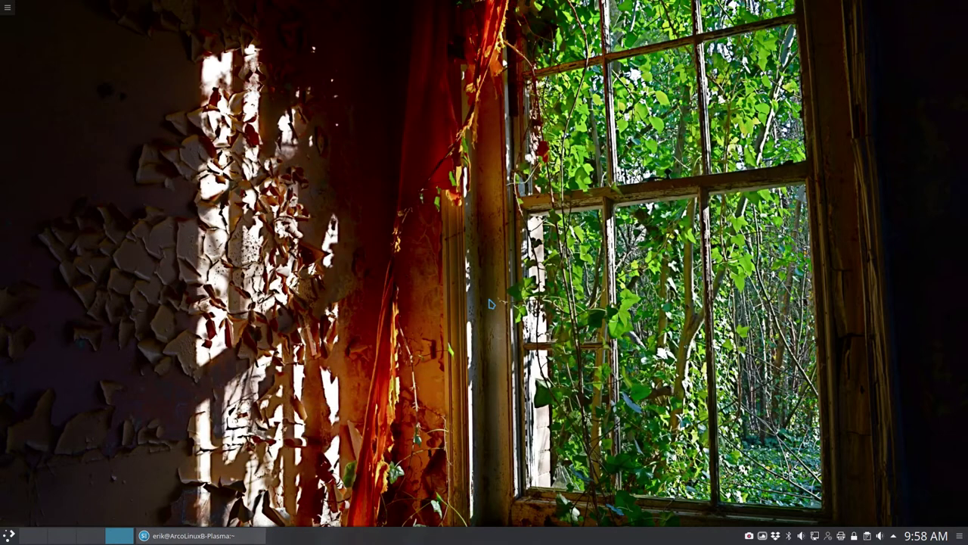
click(9, 534)
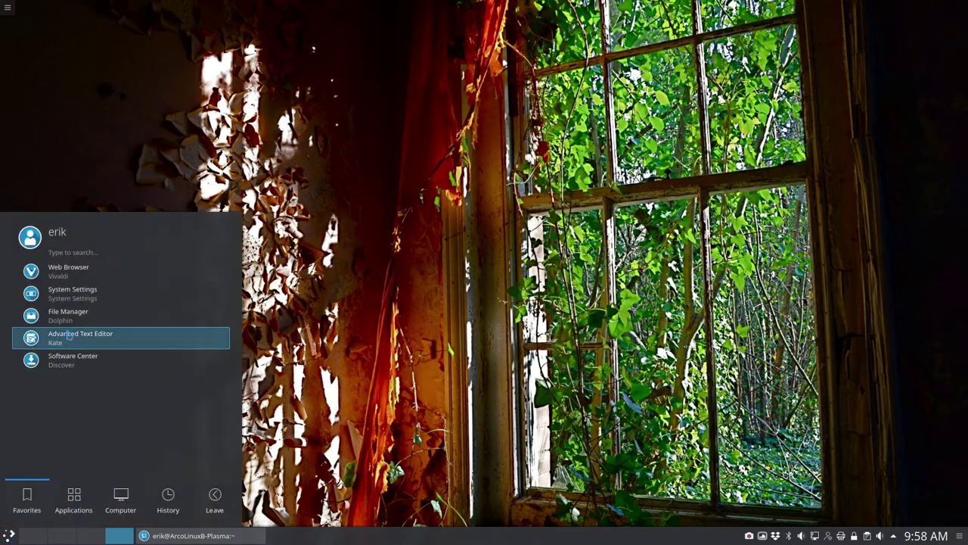
click(81, 299)
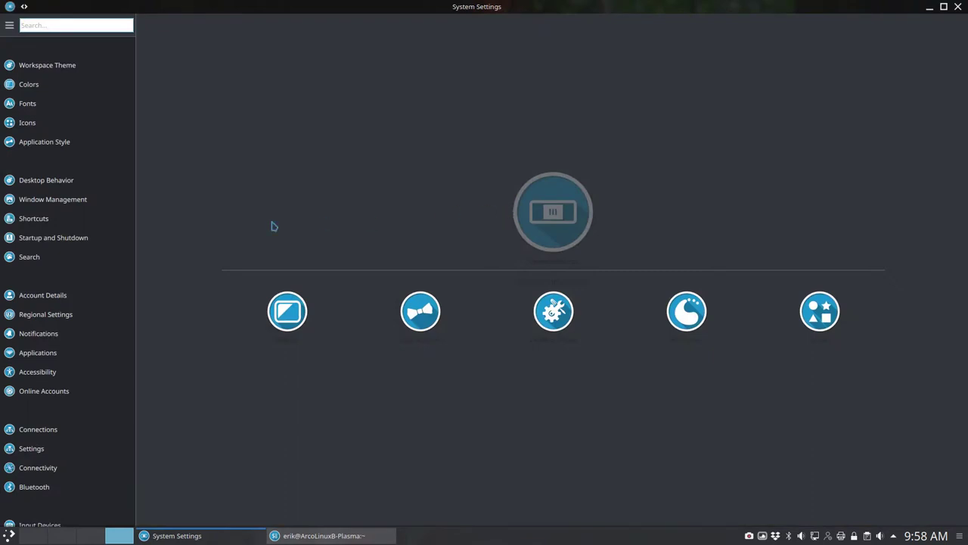
click(53, 341)
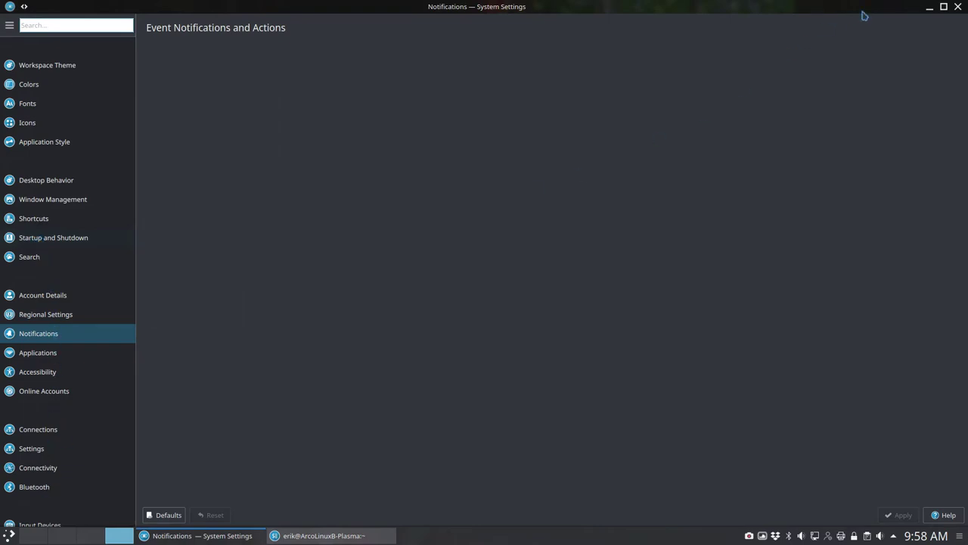
click(931, 12)
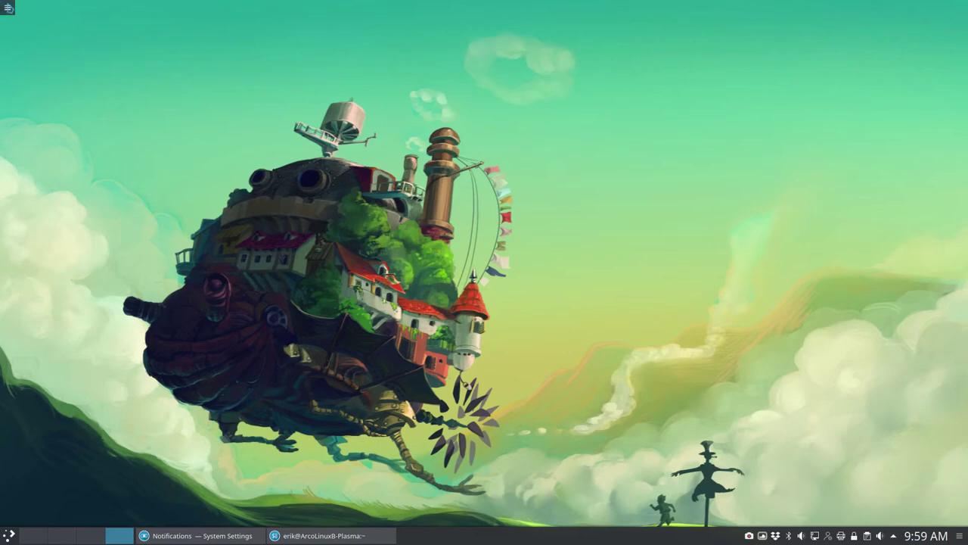
- Close the Notifications settings window from its window menu and terminate the hung application
click(225, 536)
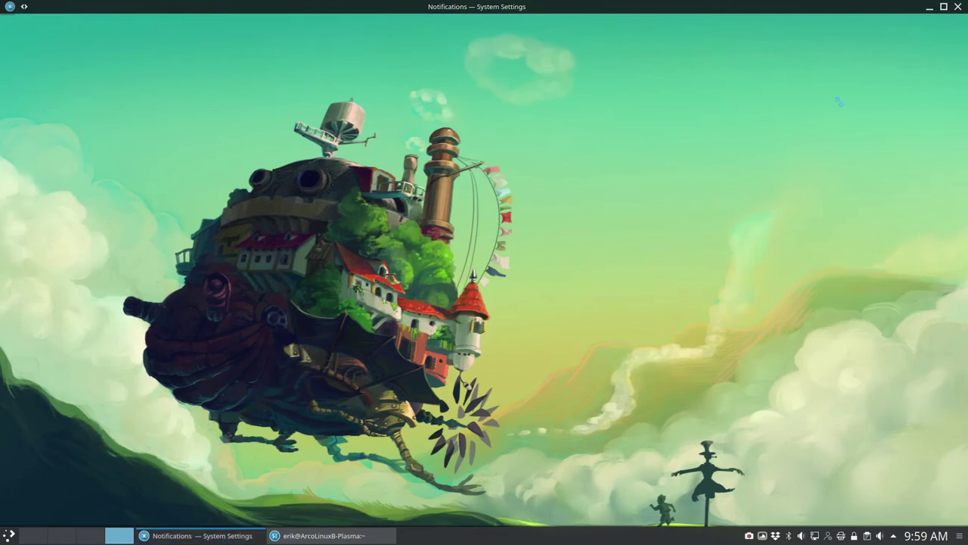
click(10, 8)
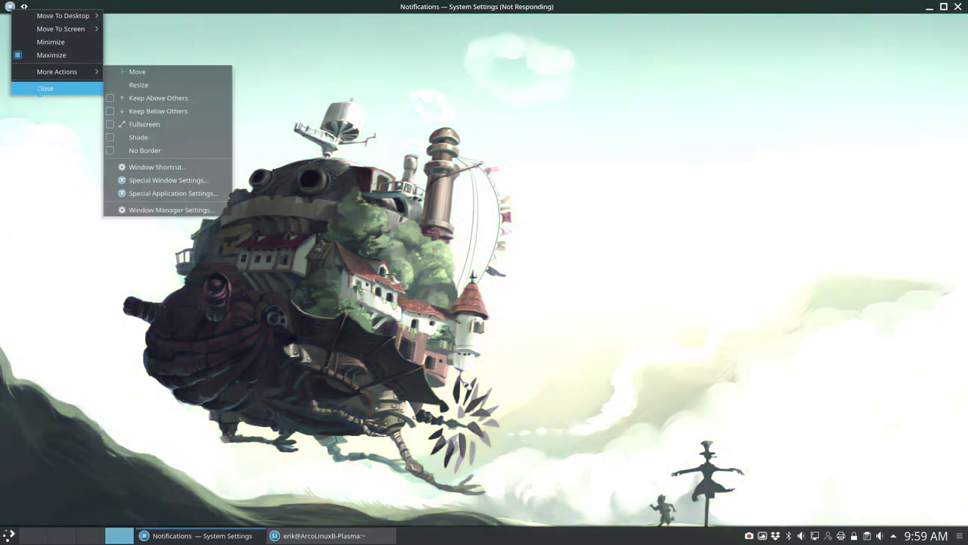
click(46, 88)
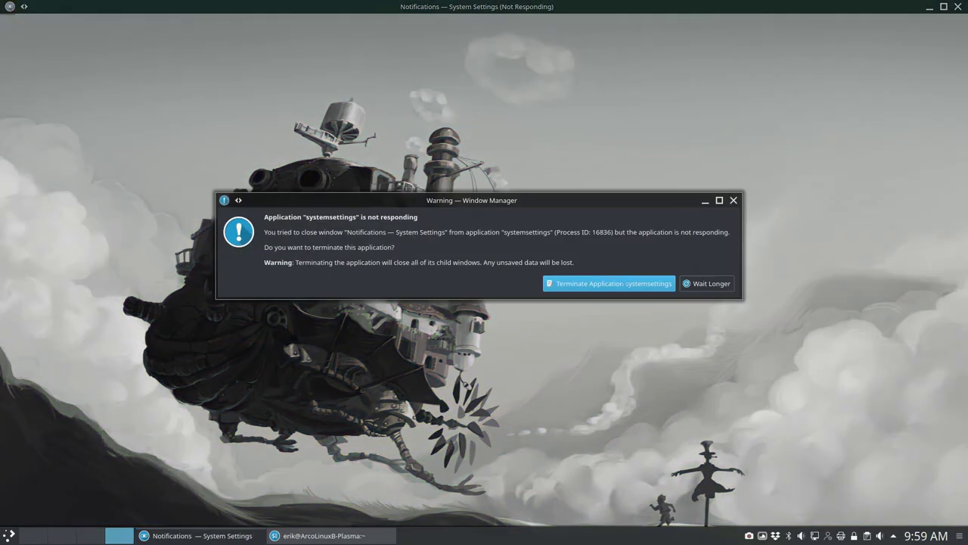
click(614, 284)
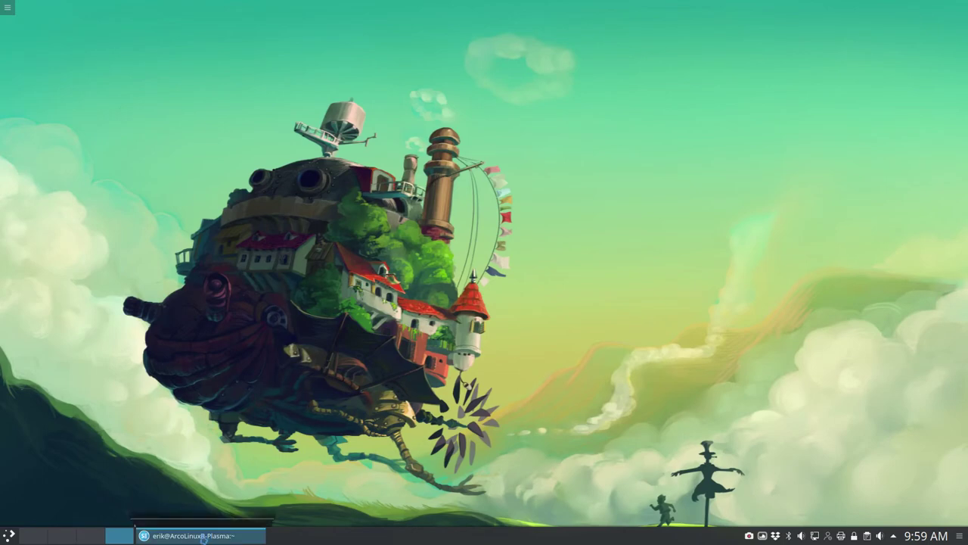
- Close the terminal, then switch the desktop layout to Folder View and apply it
click(195, 535)
click(446, 8)
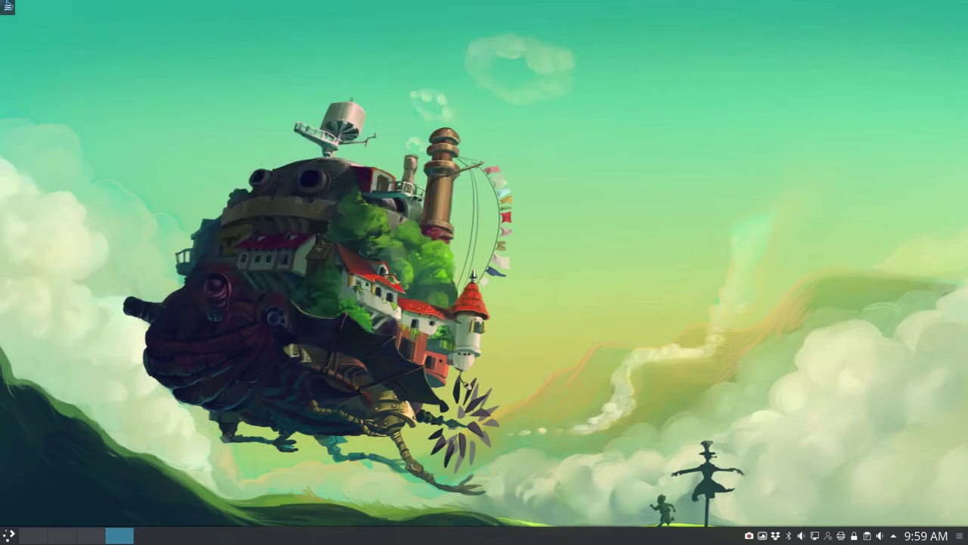
click(8, 8)
click(68, 83)
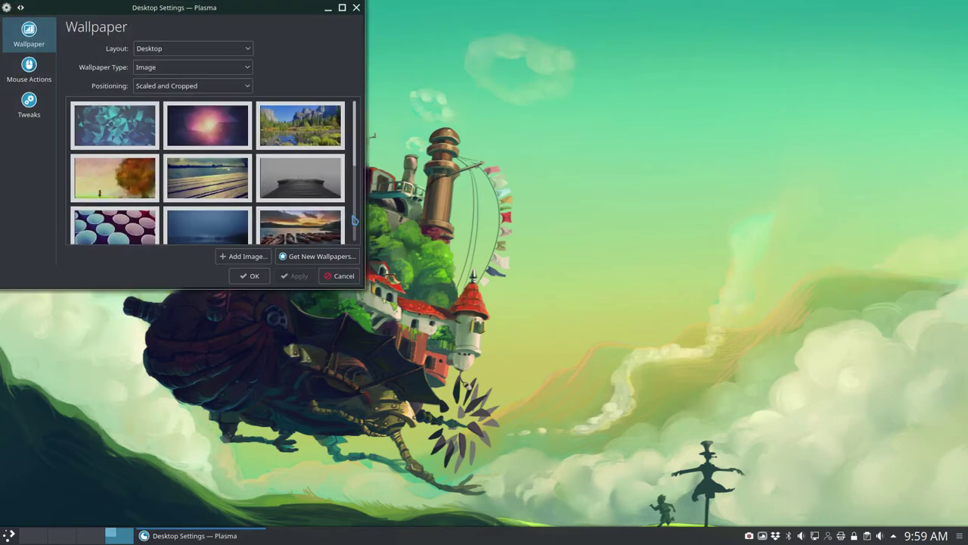
click(172, 48)
click(177, 75)
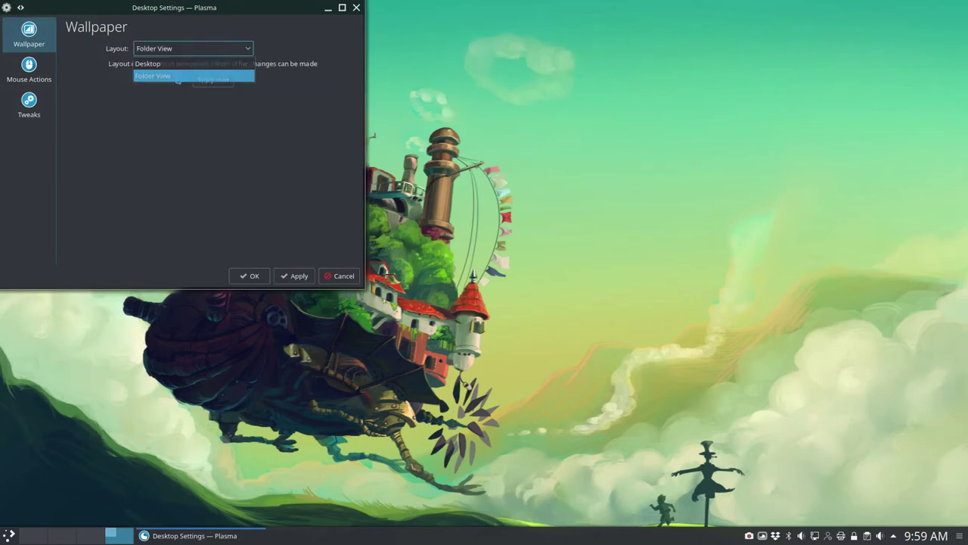
drag(202, 9, 428, 119)
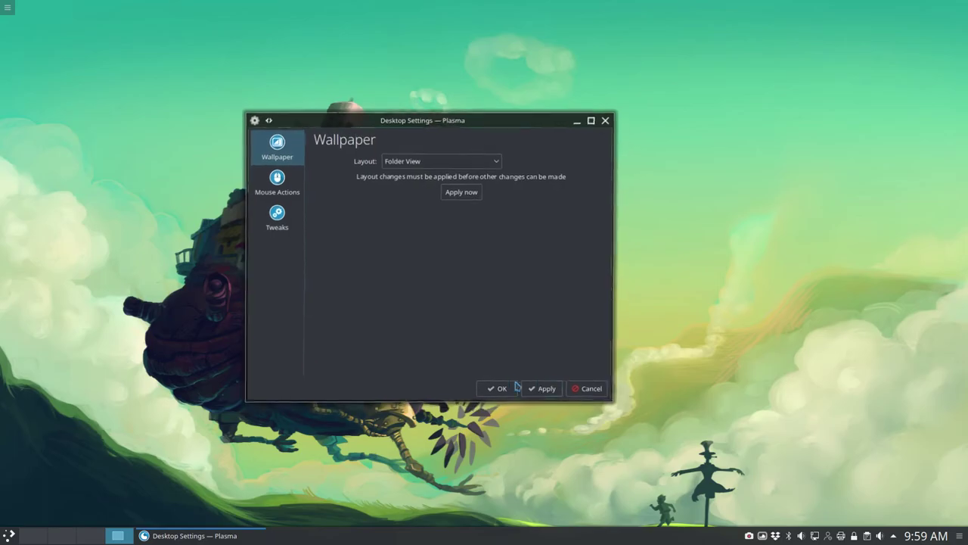
click(451, 187)
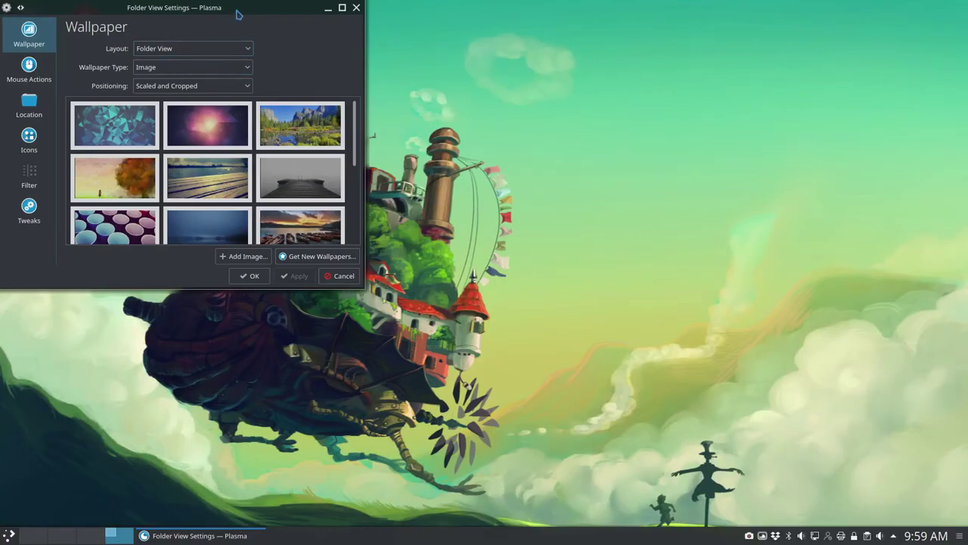
- Revert the desktop layout to Desktop and apply it
drag(242, 15, 385, 175)
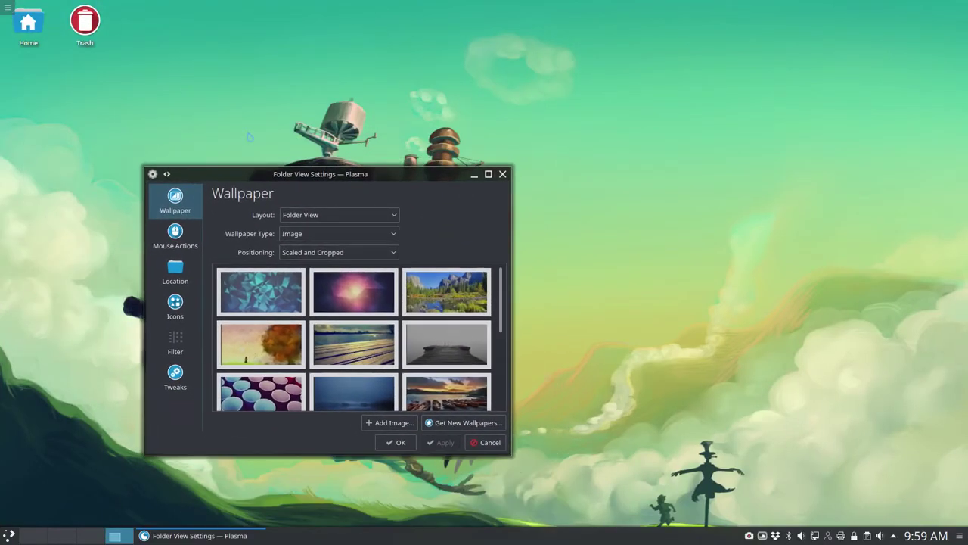
click(338, 216)
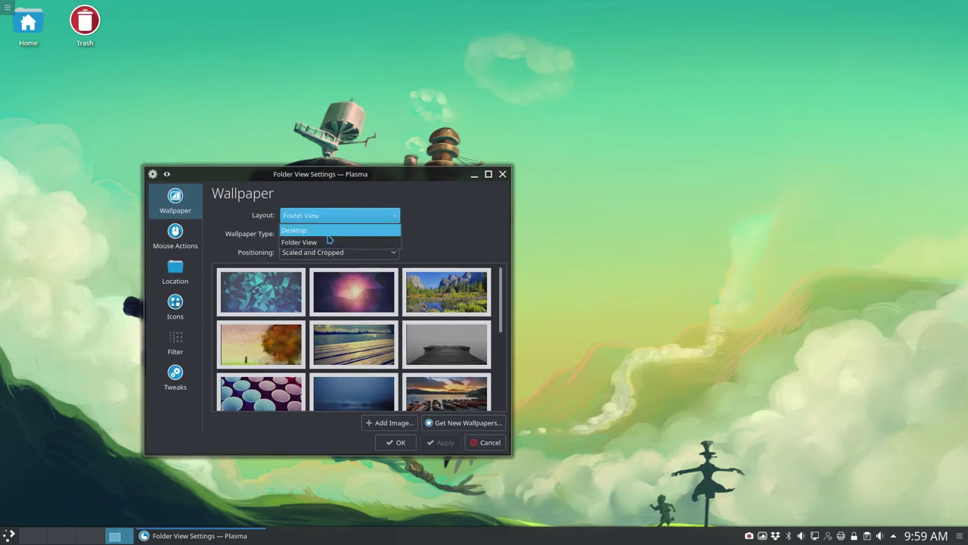
click(326, 232)
click(441, 441)
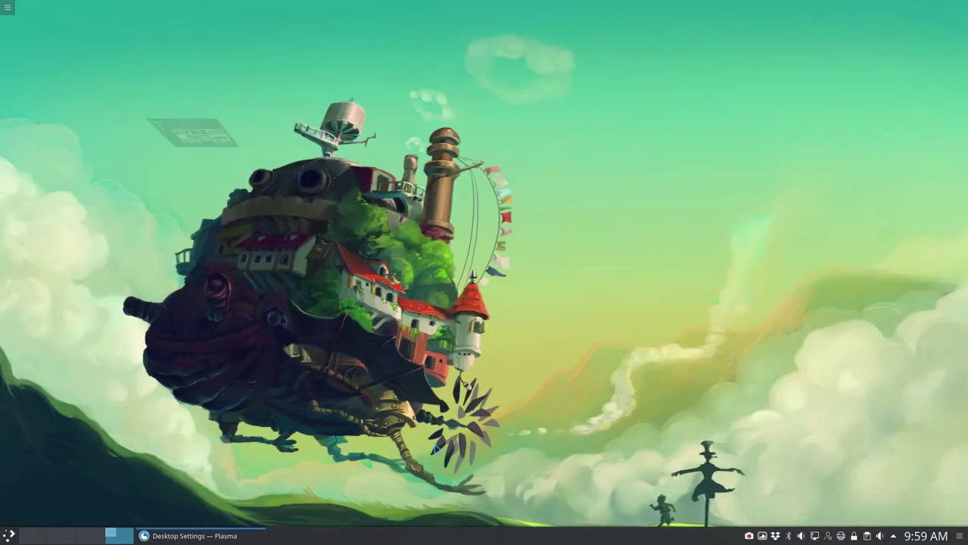
drag(224, 10, 401, 145)
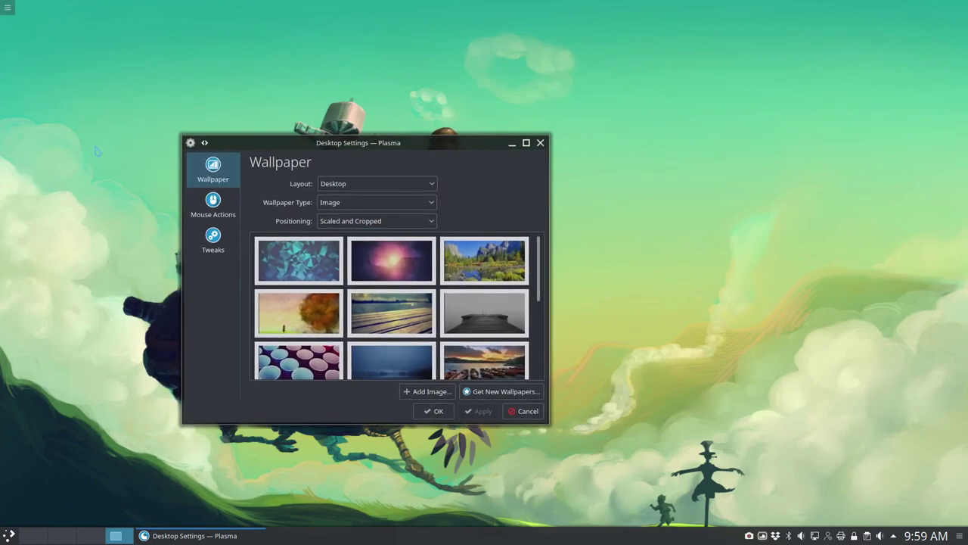
- Open the Add Widgets browser from the desktop context menu
right_click(96, 149)
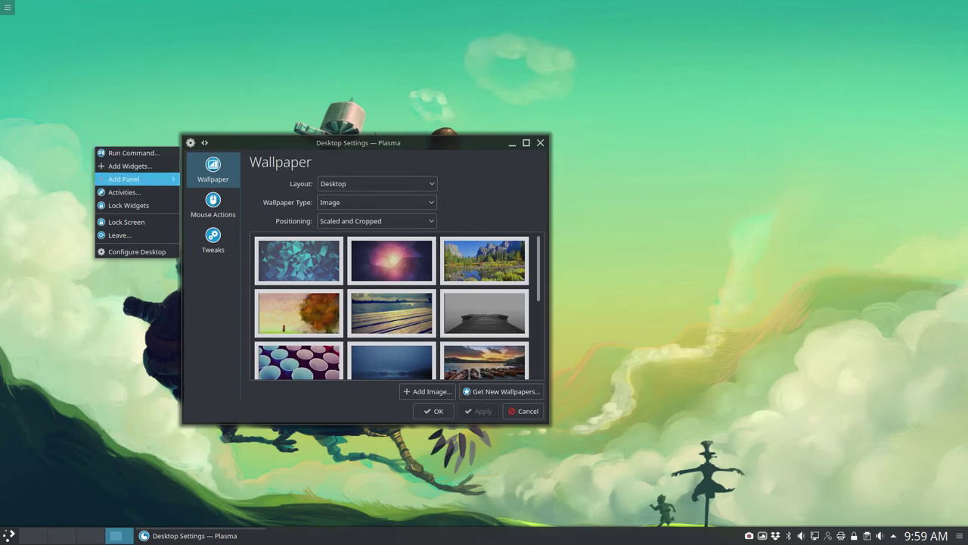
mouse_move(151, 185)
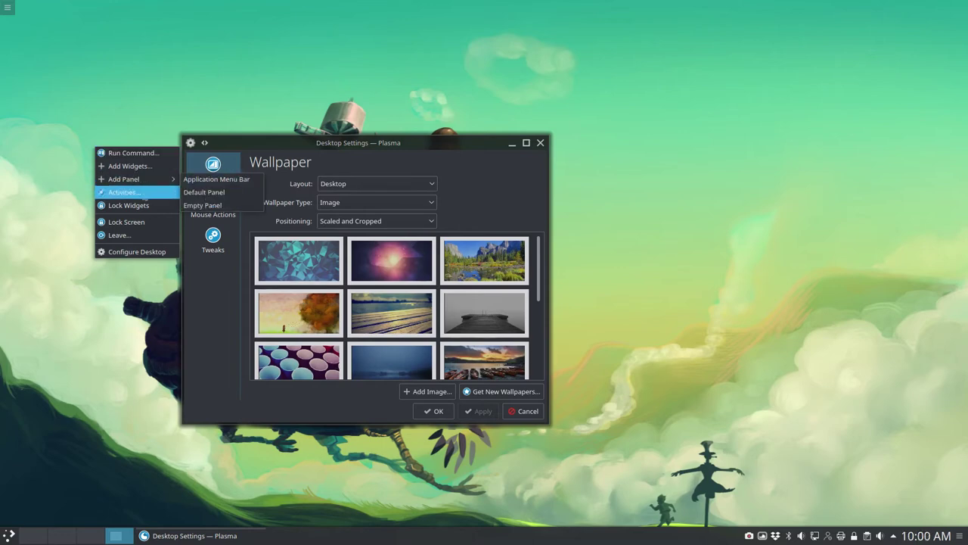
click(150, 166)
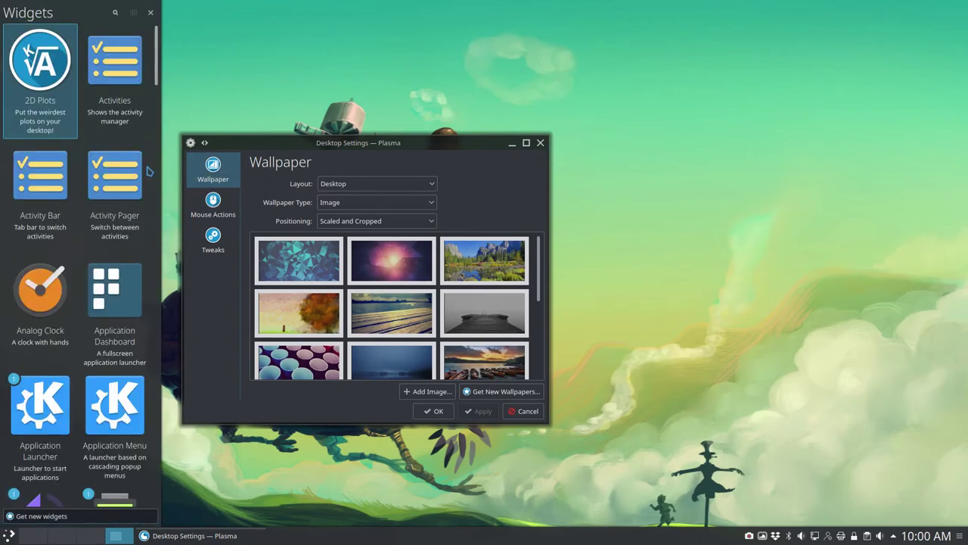
- Scroll through the available widgets, then close the Desktop Settings window
scroll(106, 291, down, 5)
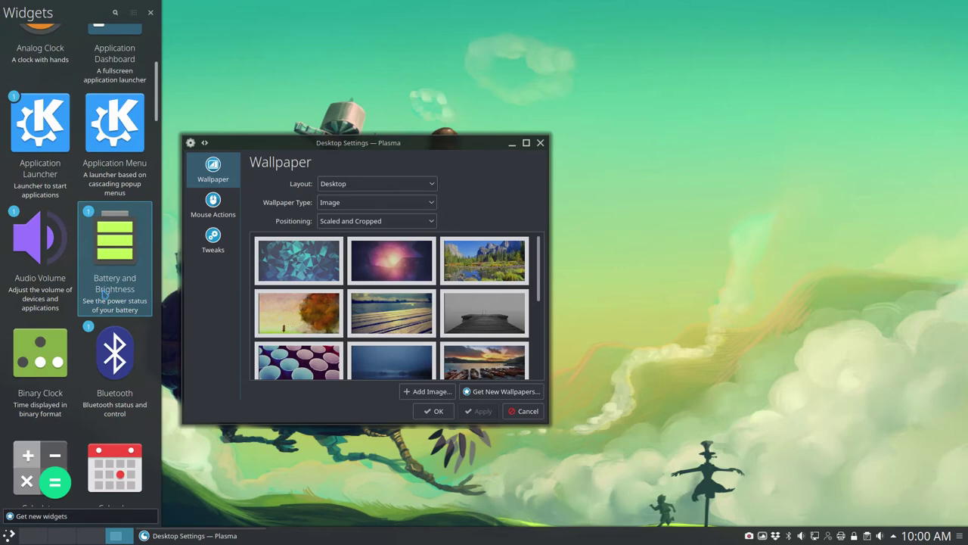
scroll(105, 293, down, 1)
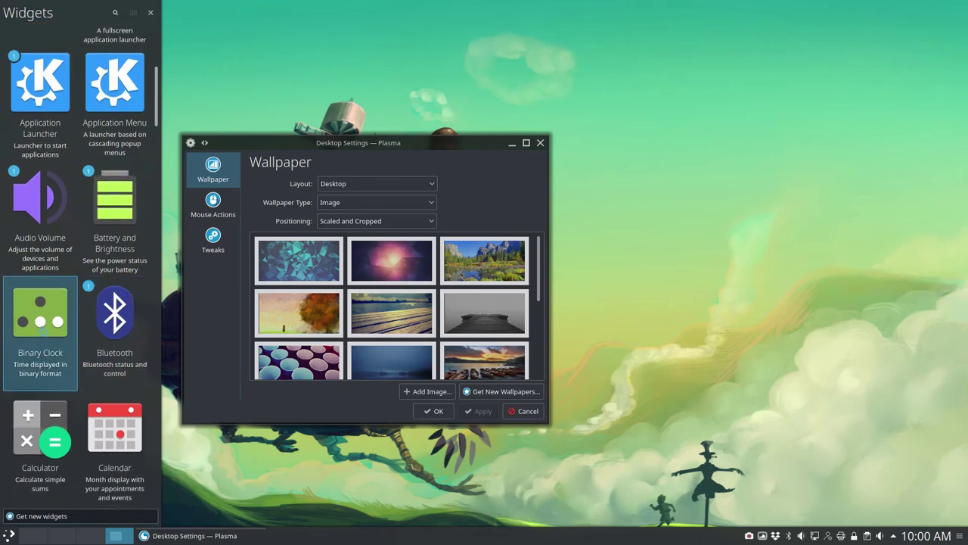
scroll(40, 336, down, 4)
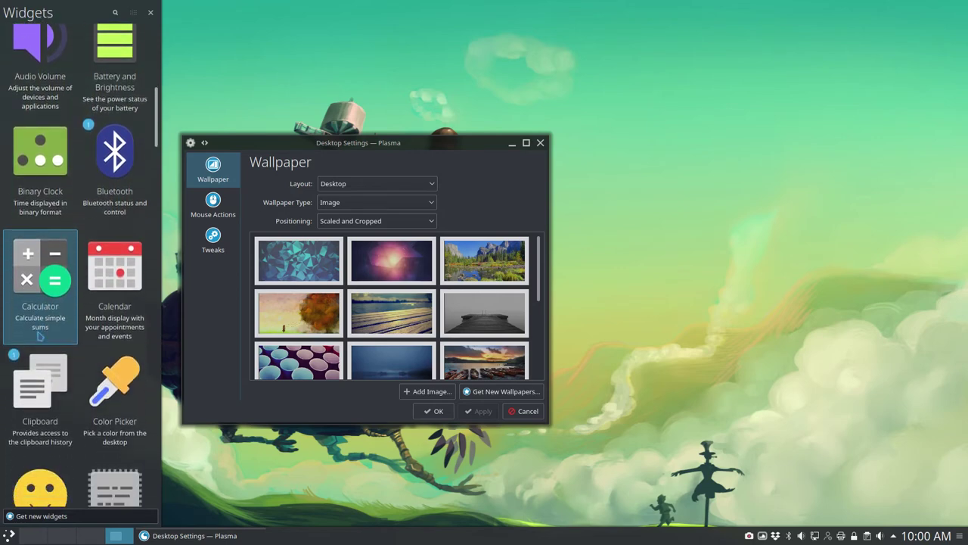
scroll(40, 336, down, 20)
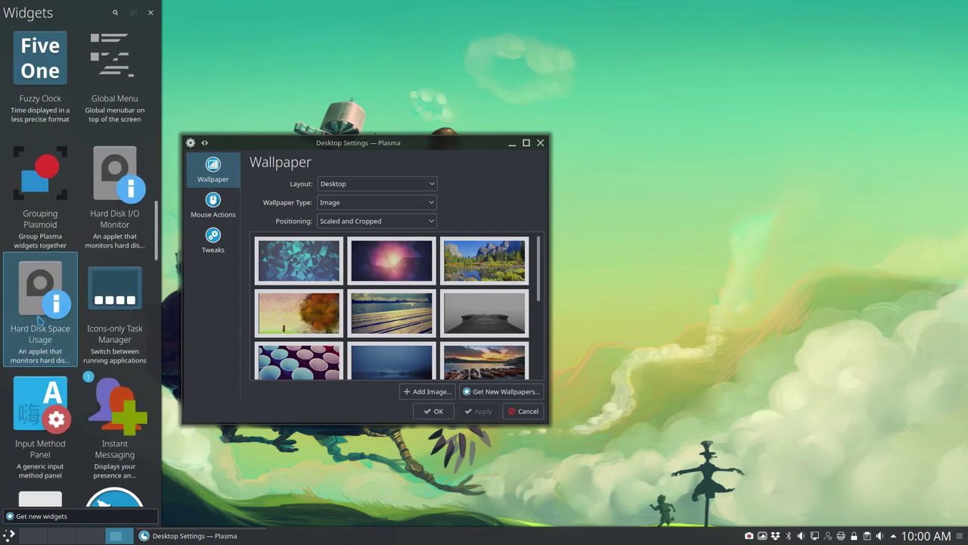
scroll(40, 321, down, 3)
scroll(40, 321, down, 9)
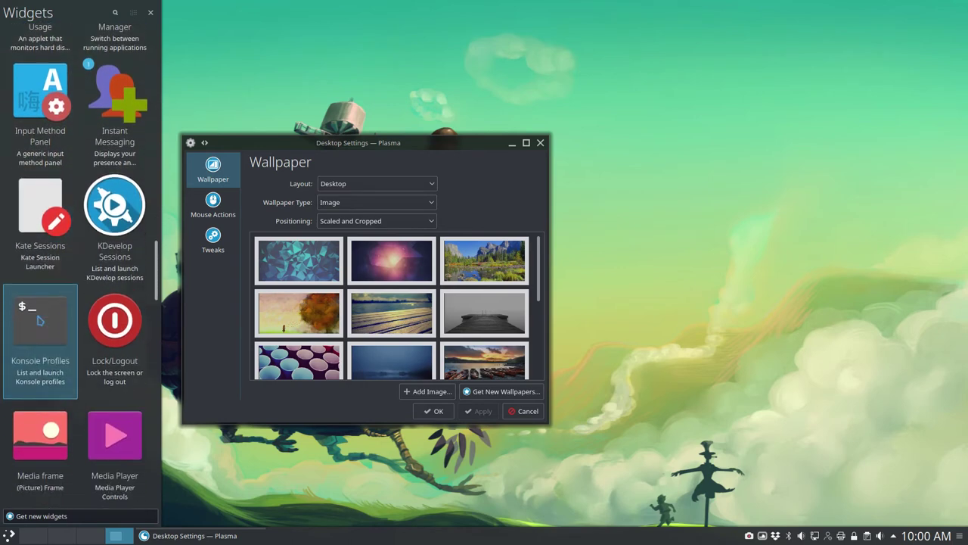
scroll(40, 321, down, 3)
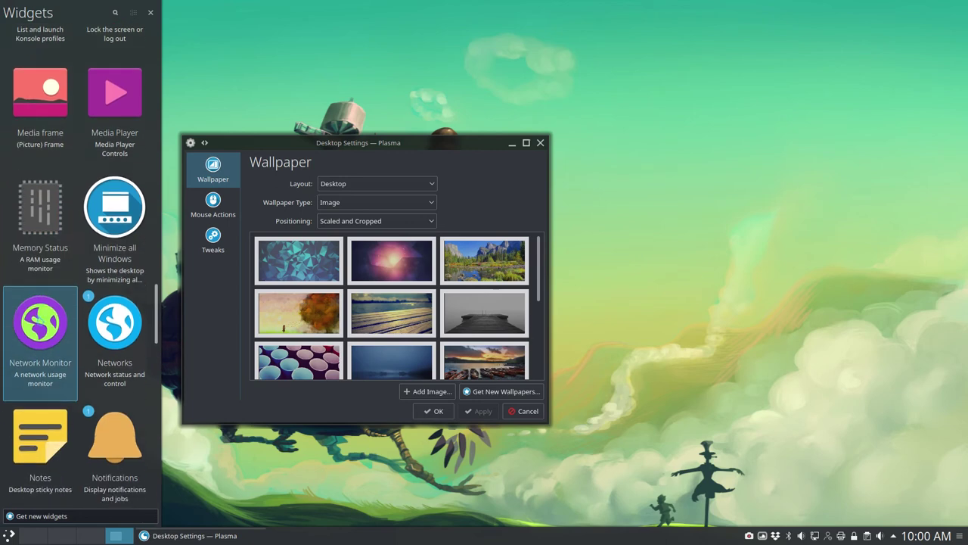
scroll(40, 320, down, 4)
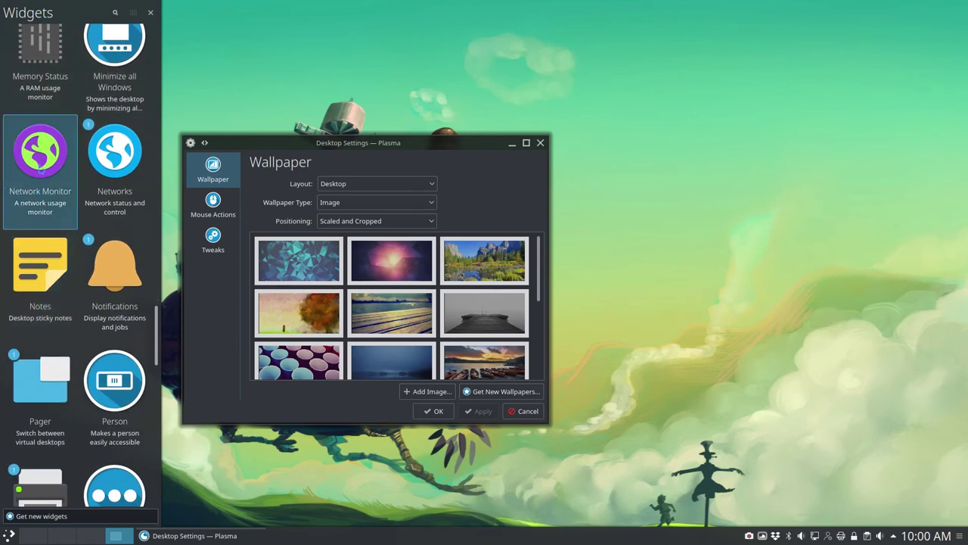
scroll(45, 159, down, 7)
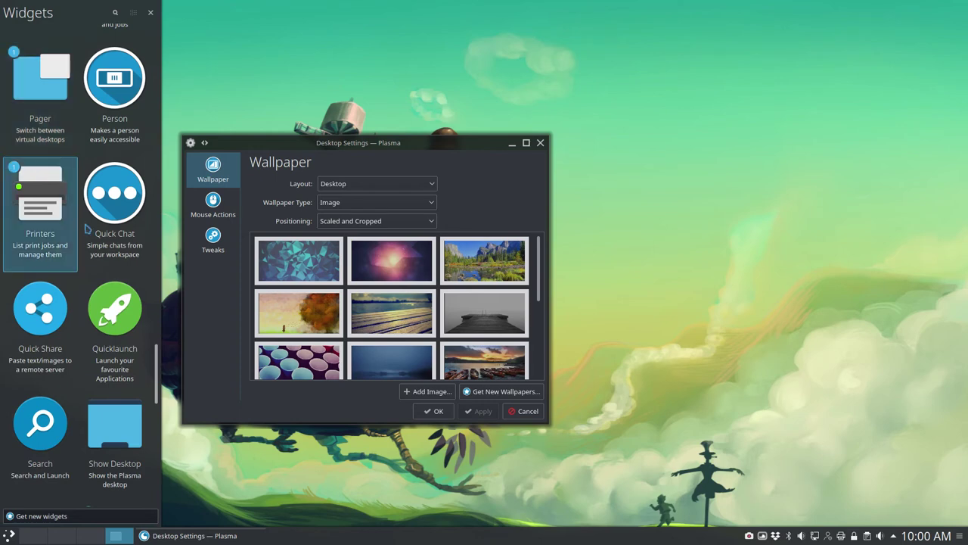
scroll(42, 299, down, 3)
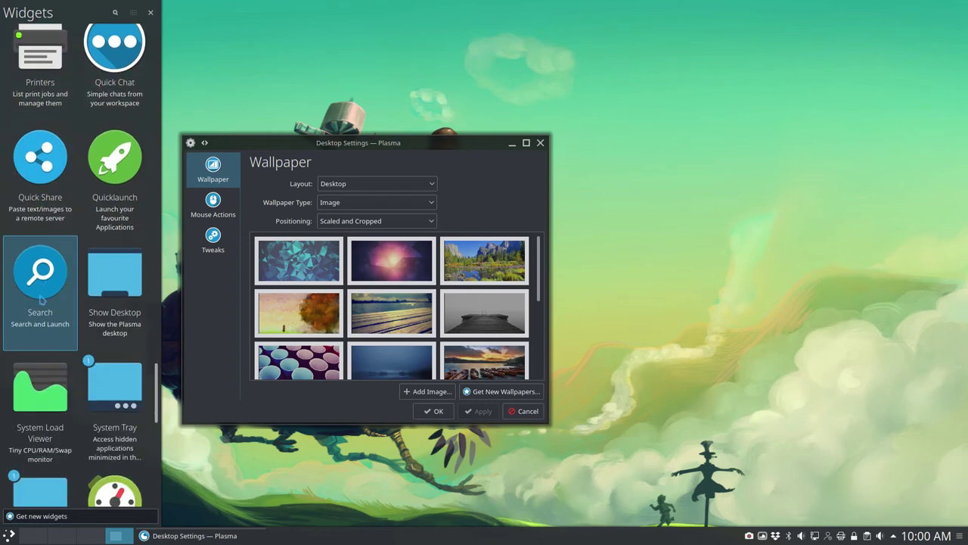
scroll(42, 299, down, 3)
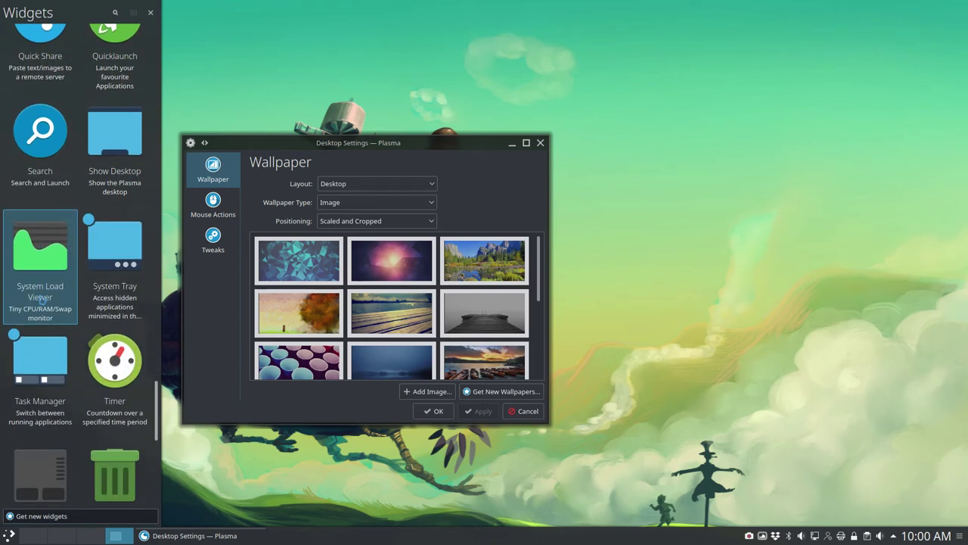
scroll(42, 299, down, 2)
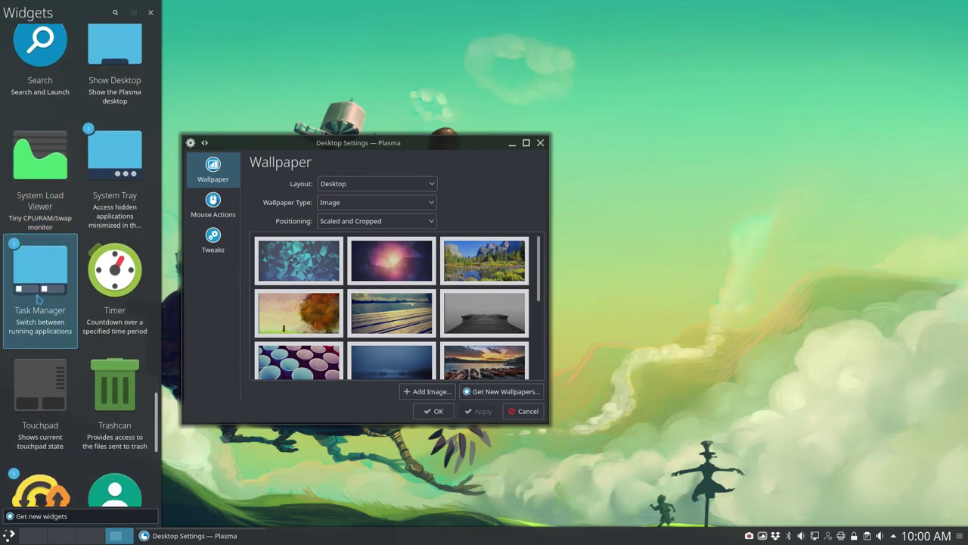
click(543, 147)
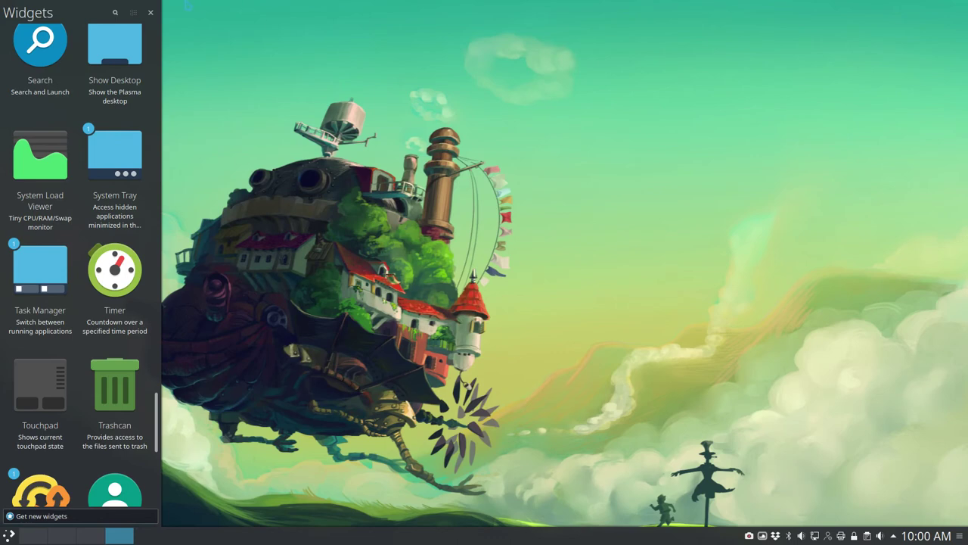
- Close the widgets browser, dismiss the desktop context menu, and open the application launcher
click(152, 13)
right_click(153, 131)
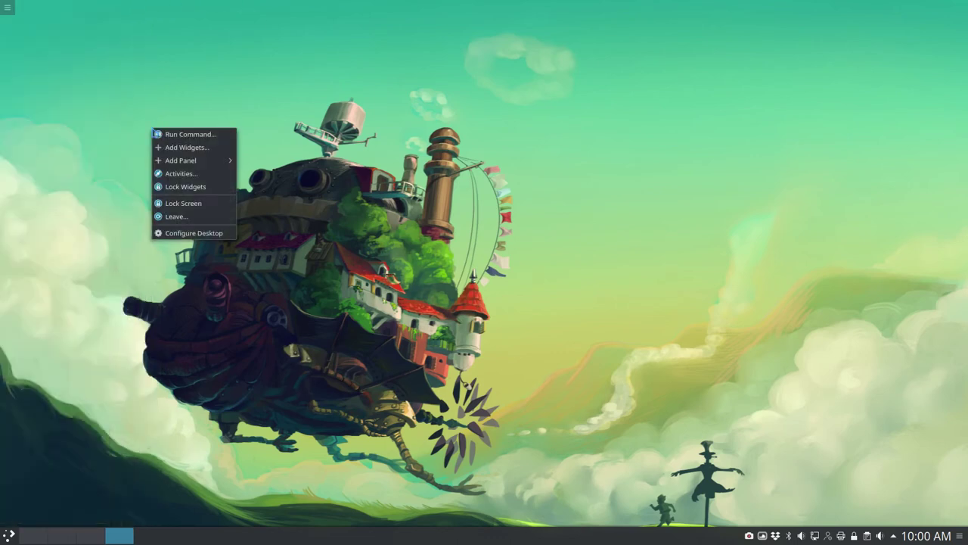
click(116, 461)
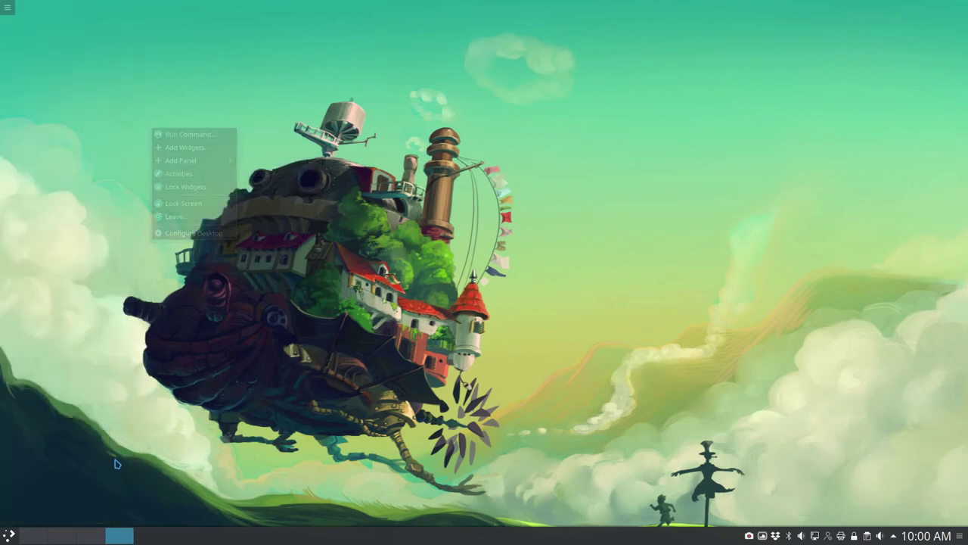
click(8, 535)
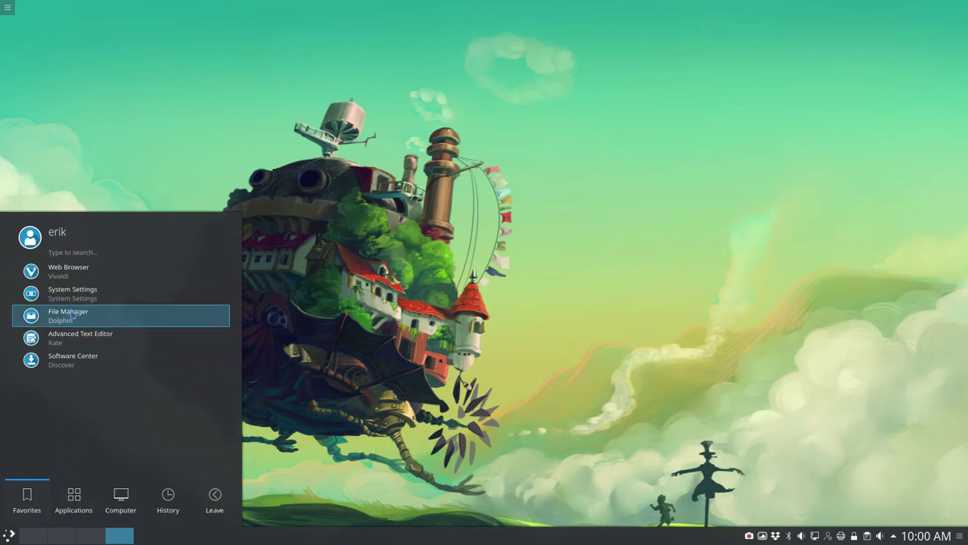
- Launch System Settings and go to Display and Monitor, showing HDMI1 at 1920x1080, Normal orientation
click(73, 294)
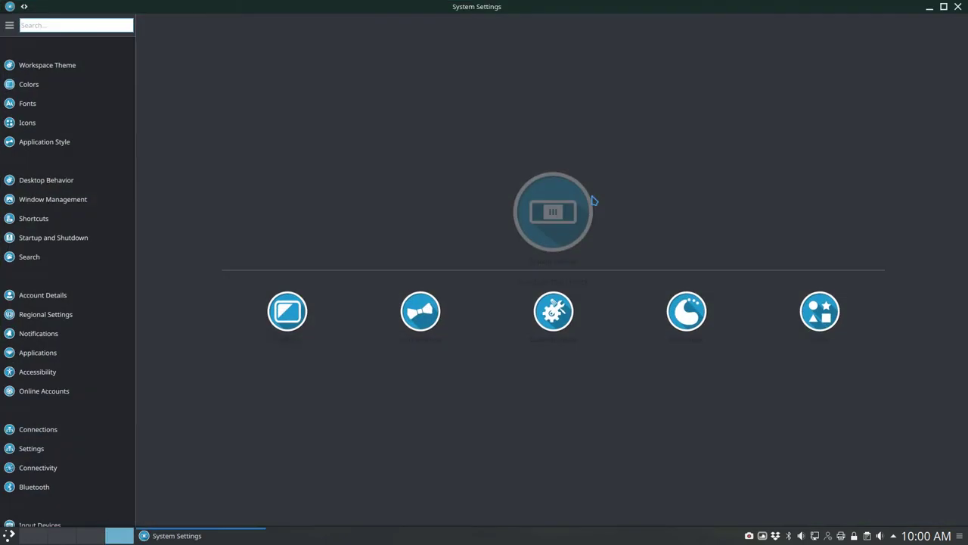
drag(596, 21, 371, 114)
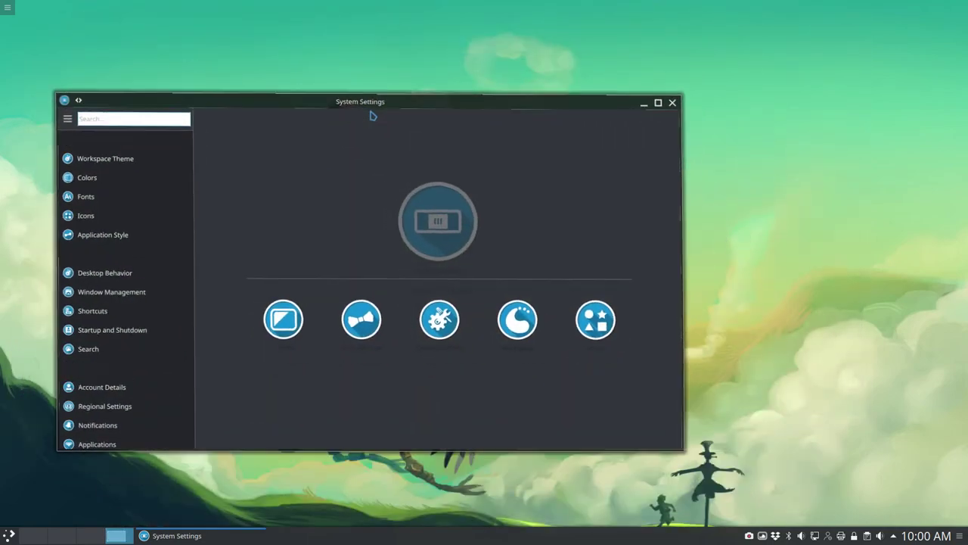
scroll(117, 403, down, 5)
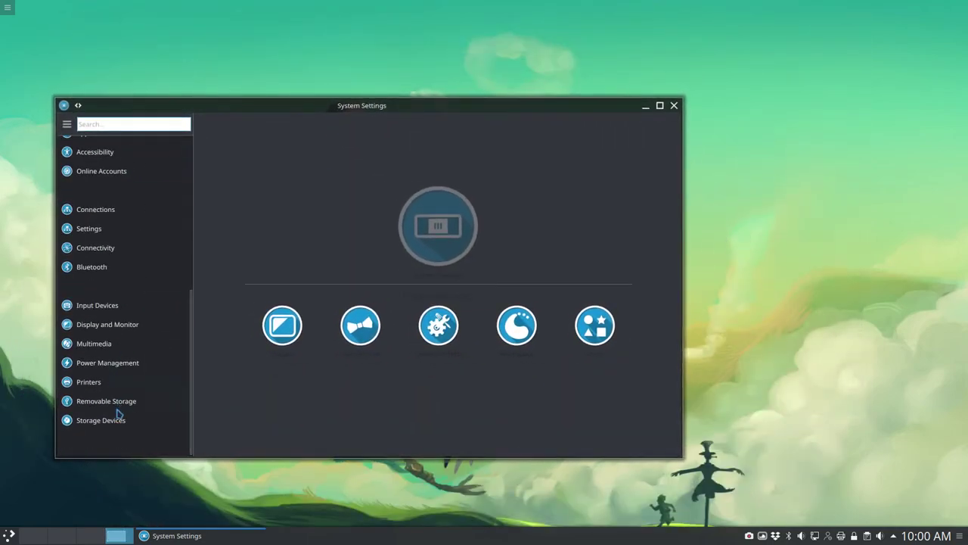
click(91, 326)
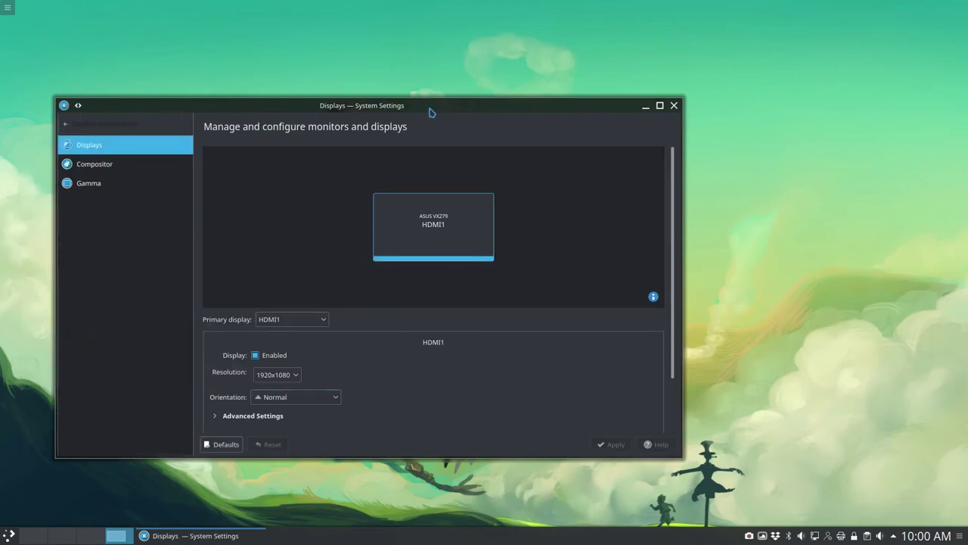
drag(431, 106, 454, 79)
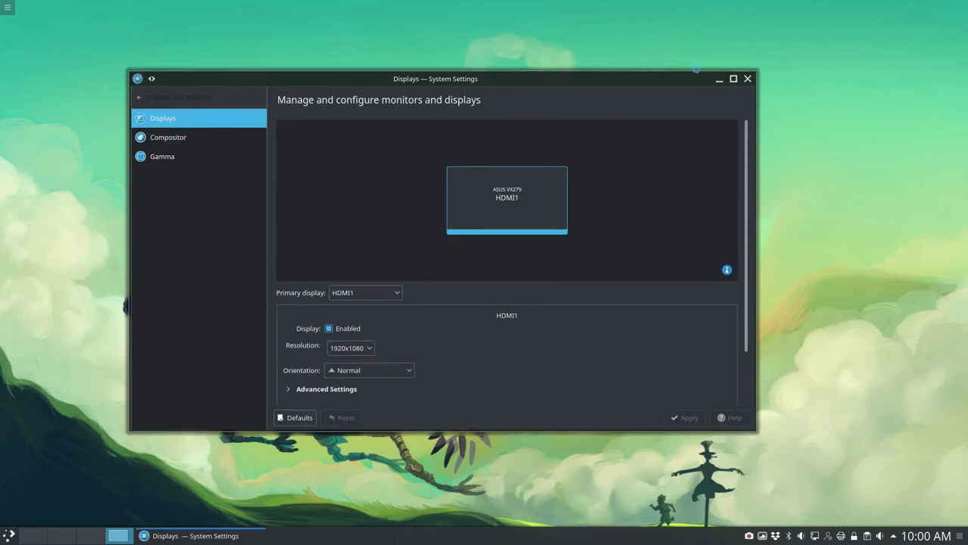
- Maximize the window, try Unify Outputs, then separate the outputs again, applying each change
click(733, 80)
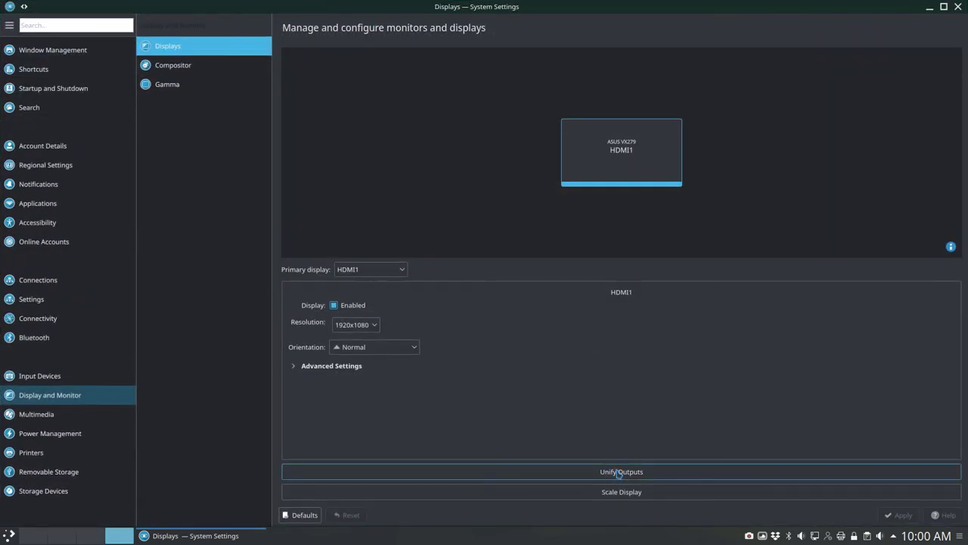
click(625, 472)
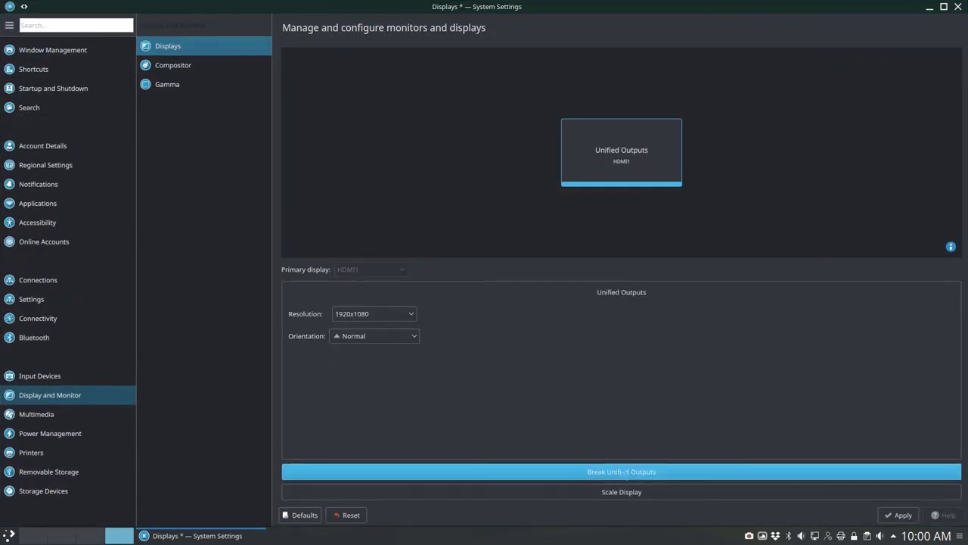
click(888, 517)
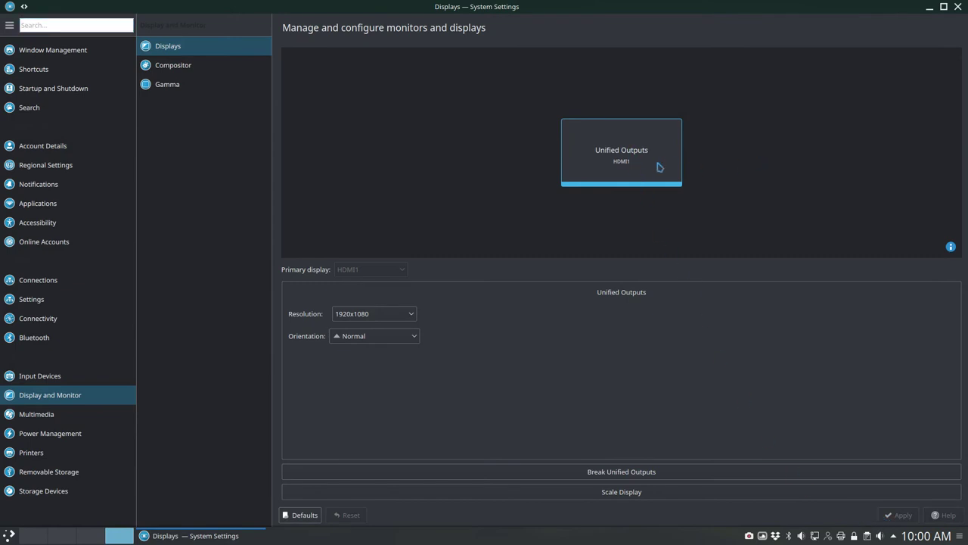
click(656, 471)
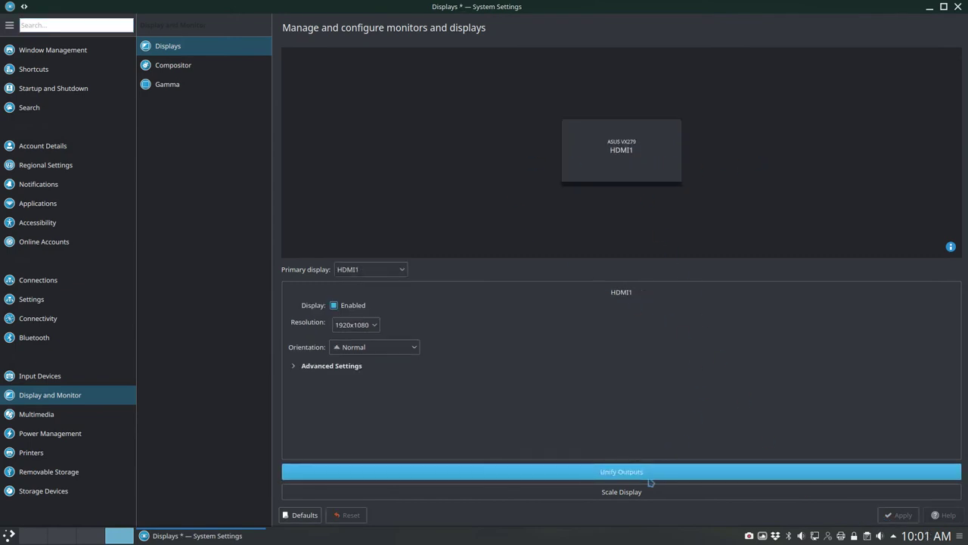
click(897, 515)
- Move HDMI1 to reveal HDMI2, unify and apply both outputs, then close System Settings
drag(597, 136, 473, 143)
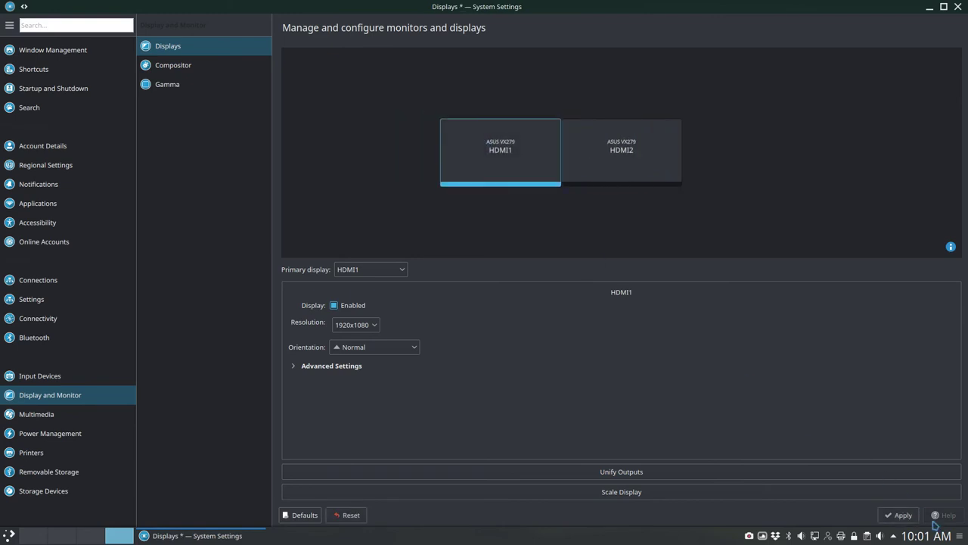
click(897, 515)
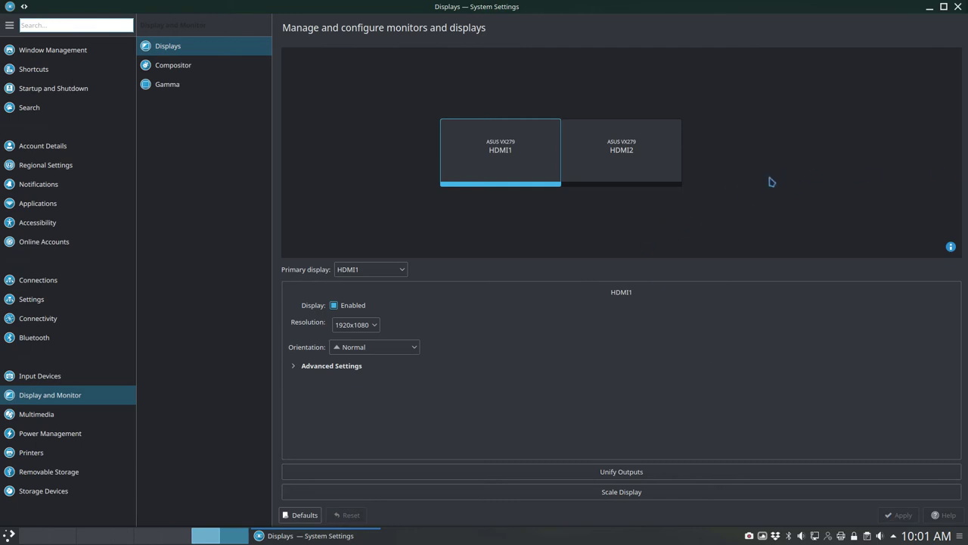
click(655, 471)
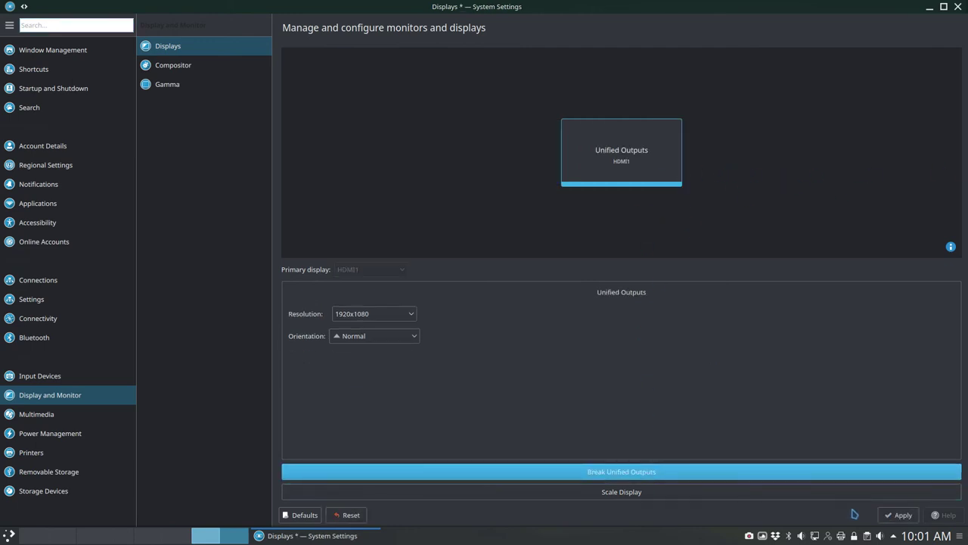
click(897, 514)
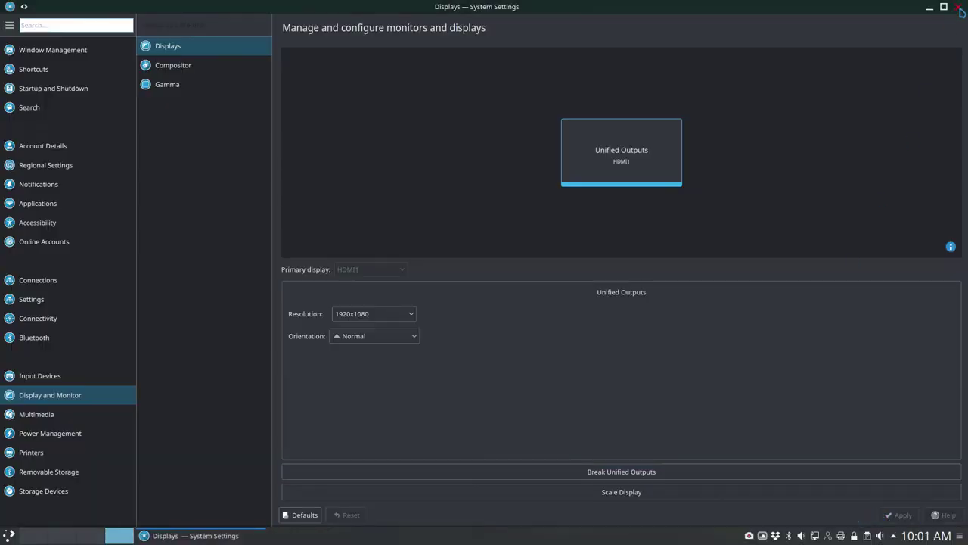
click(961, 7)
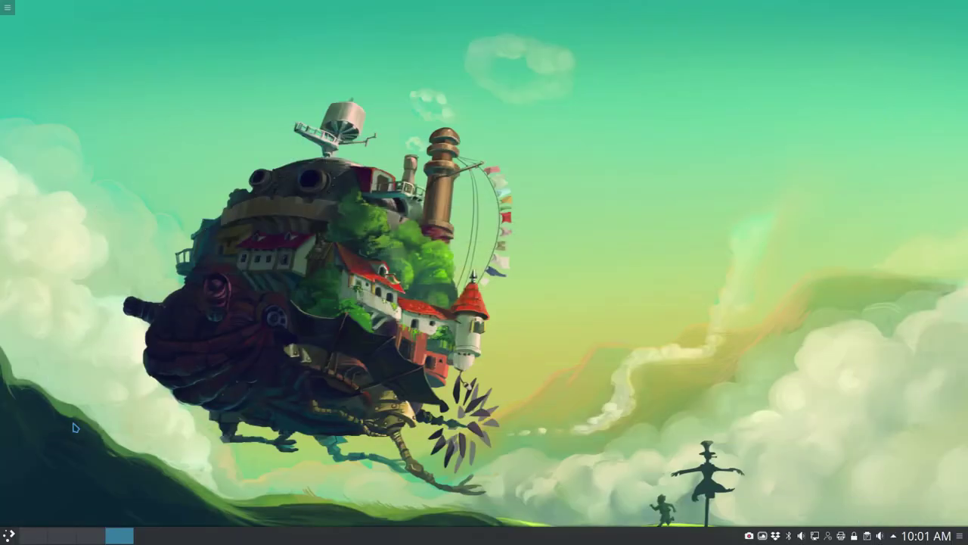
right_click(266, 246)
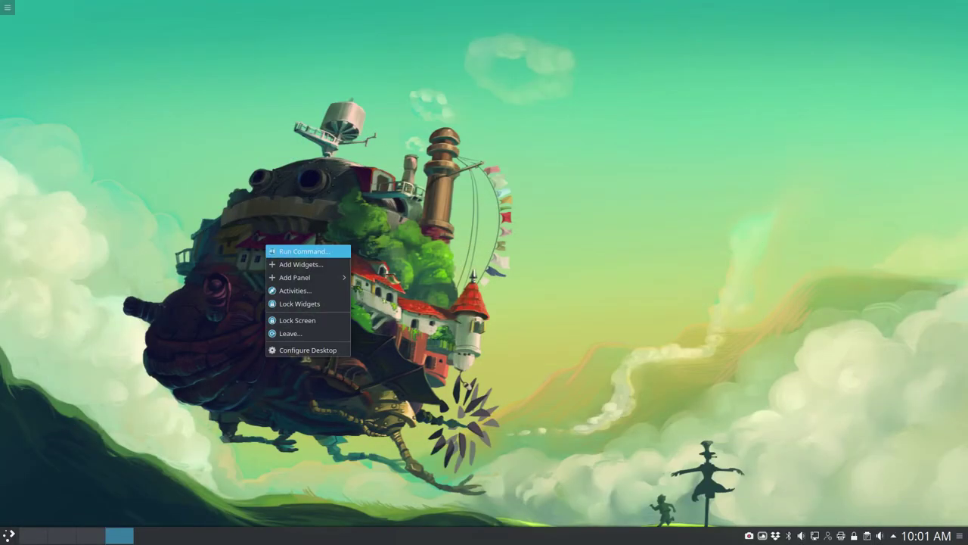
click(333, 327)
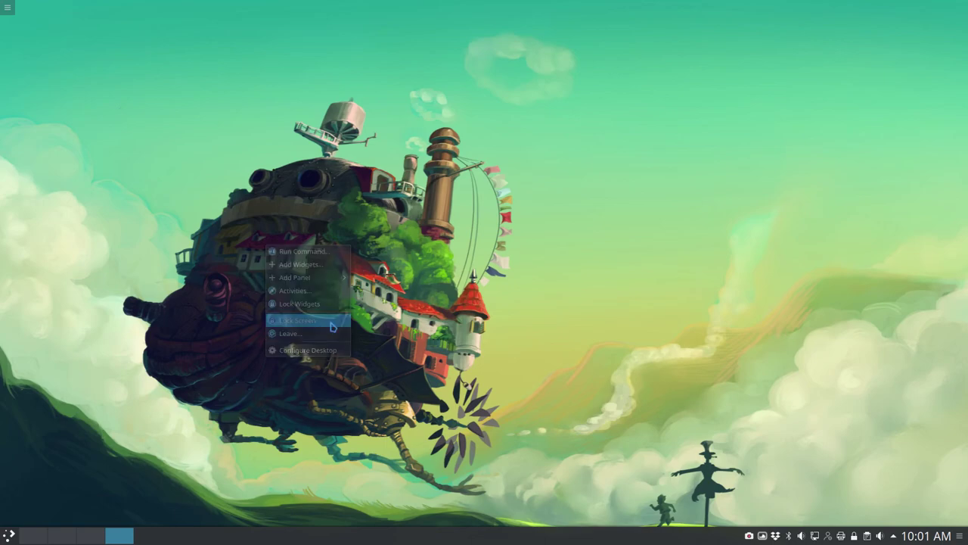
click(492, 315)
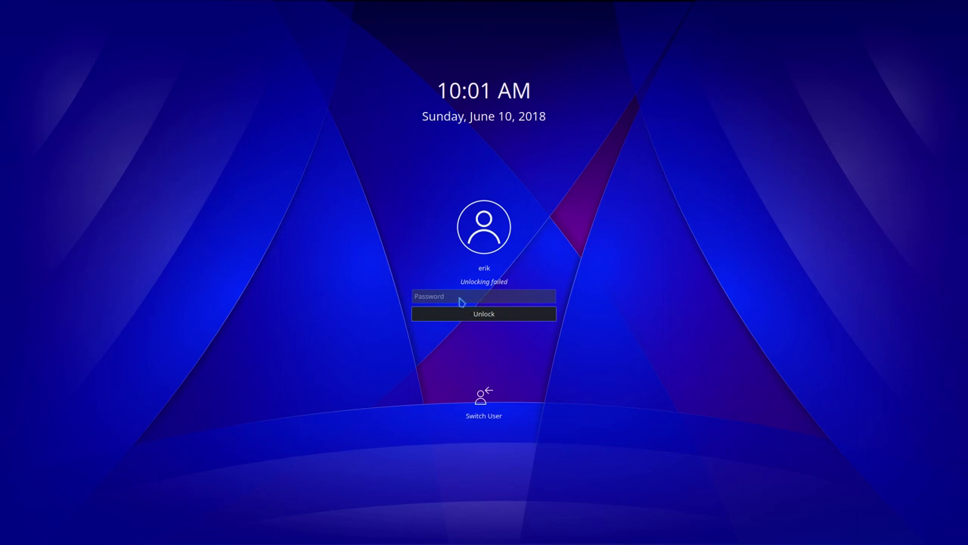
text(*****)
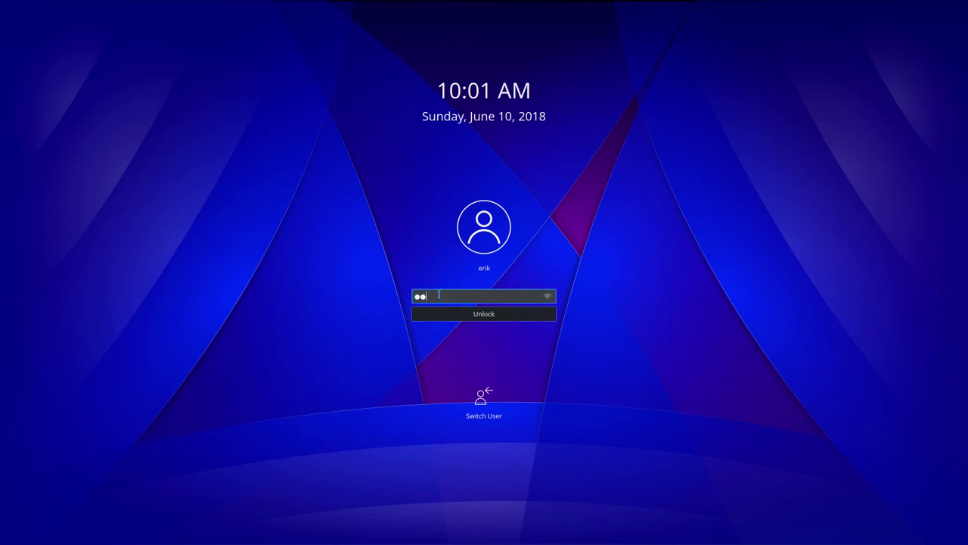
key(Return)
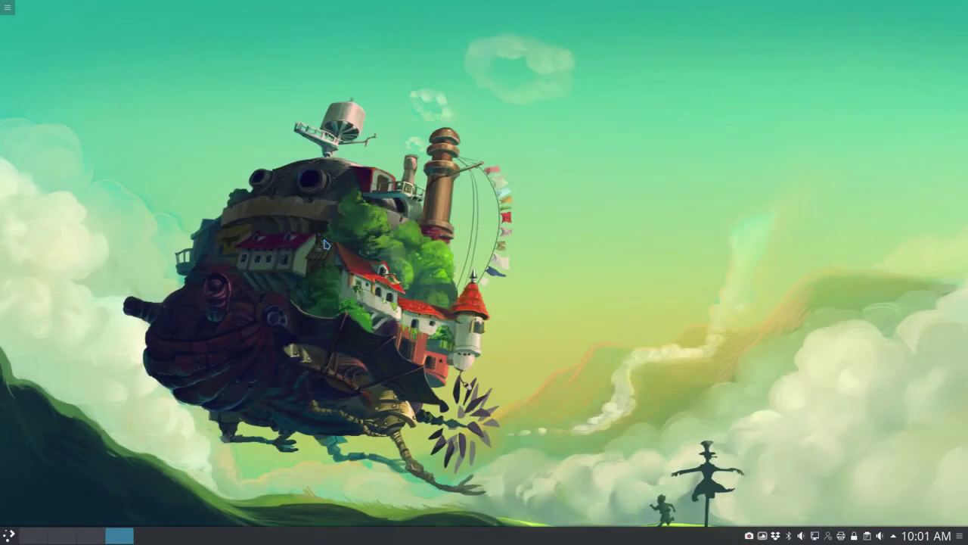
click(9, 534)
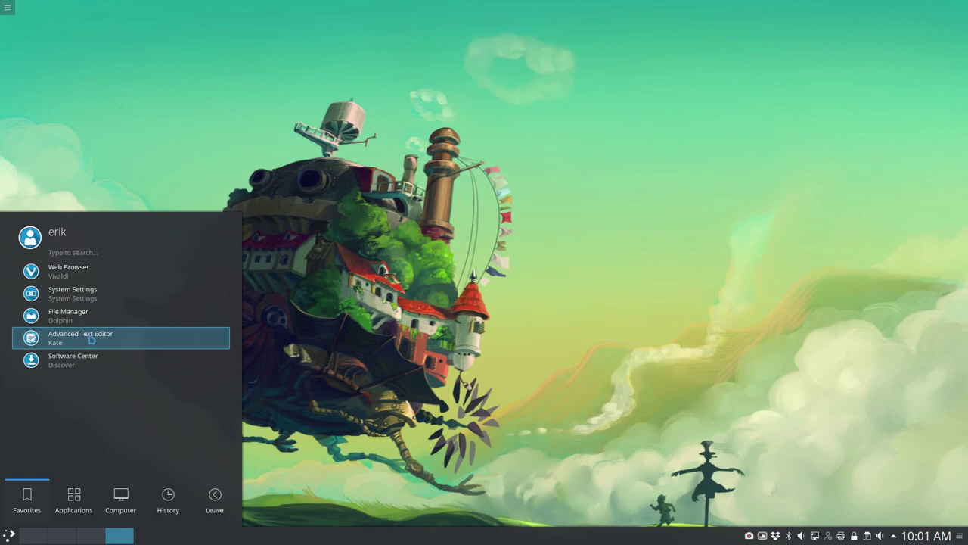
click(75, 500)
click(123, 503)
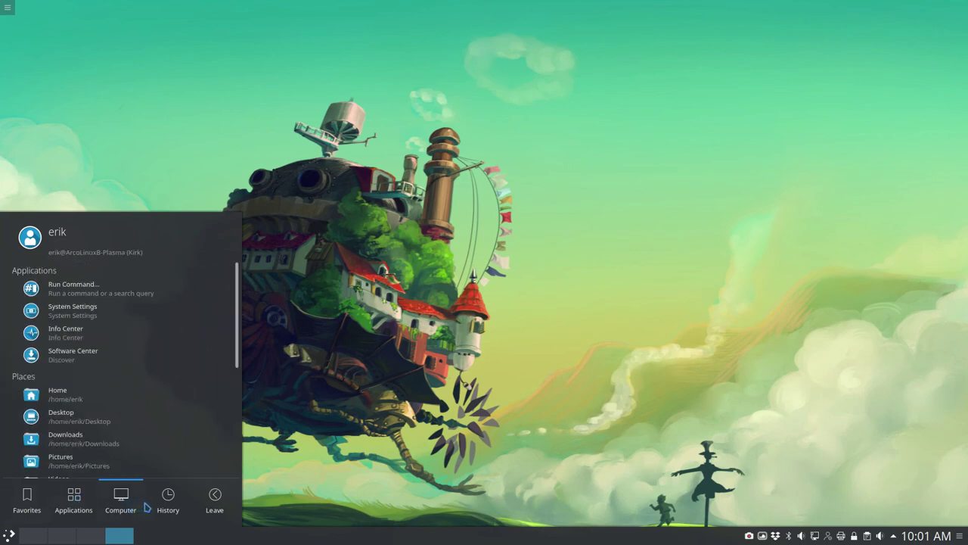
click(169, 505)
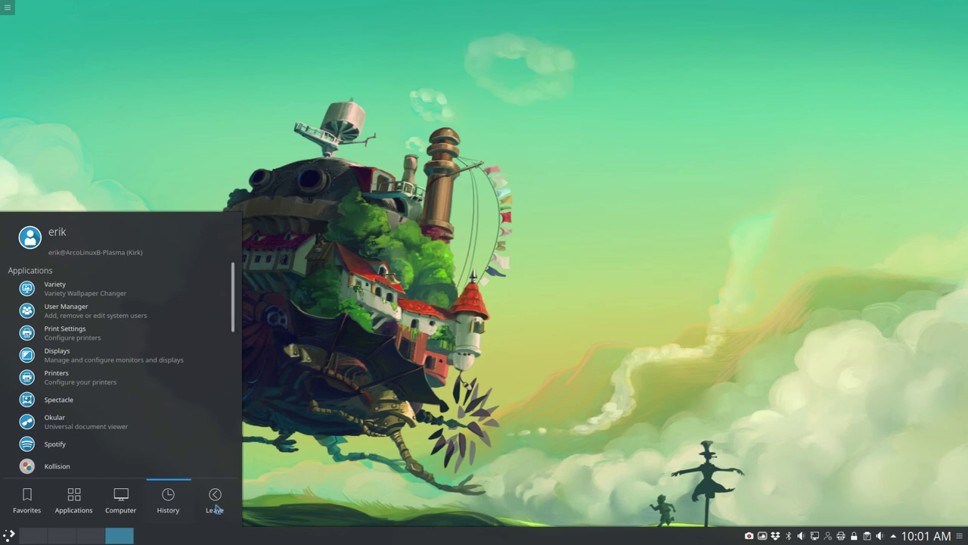
click(215, 499)
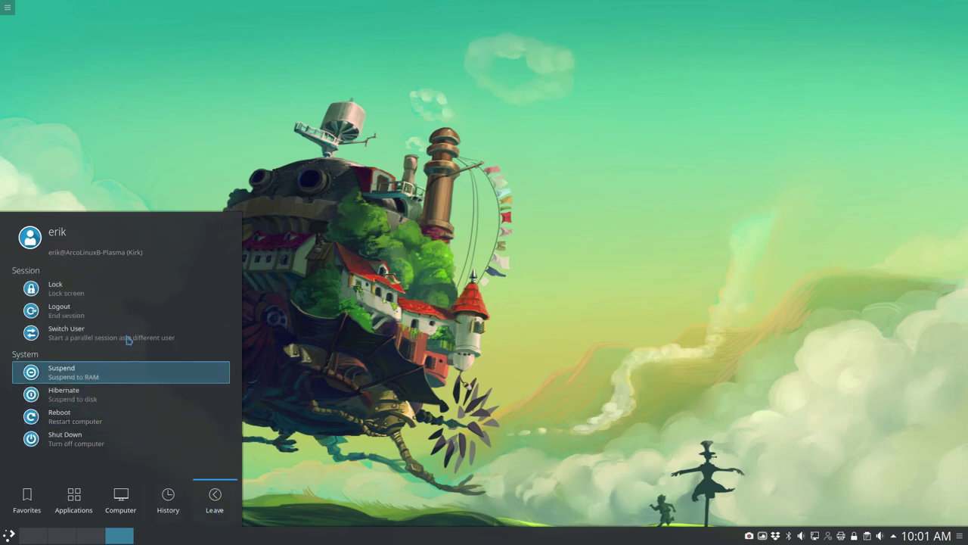
click(403, 209)
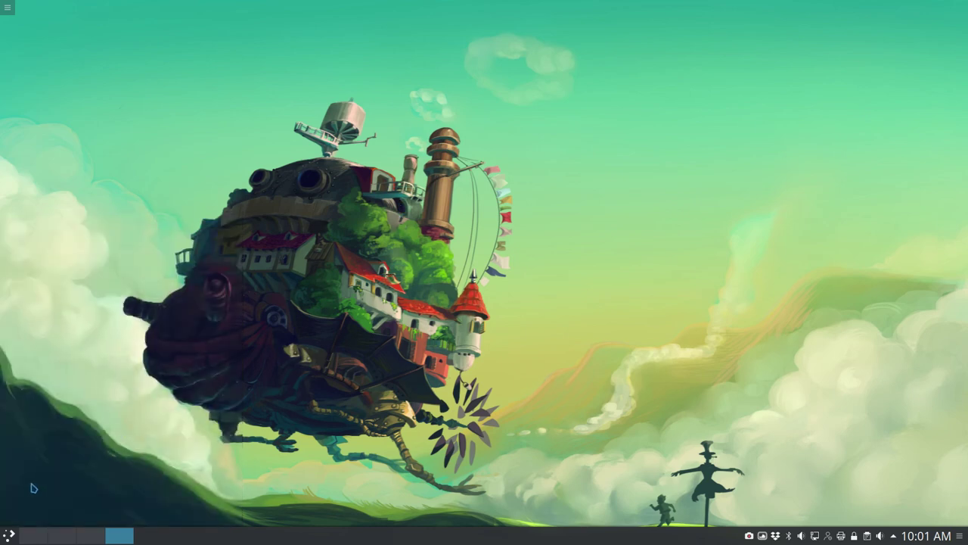